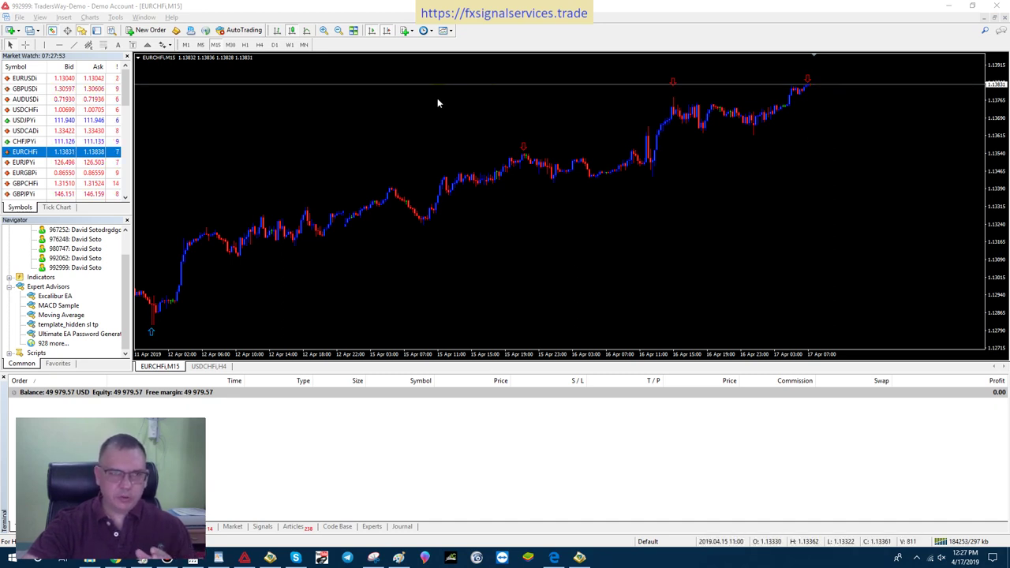
# Step: Examine the EURCHFi signal arrows on the H4, M15, M30, M5 and M1 timeframes, dismissing the signal alerts
pyautogui.click(260, 45)
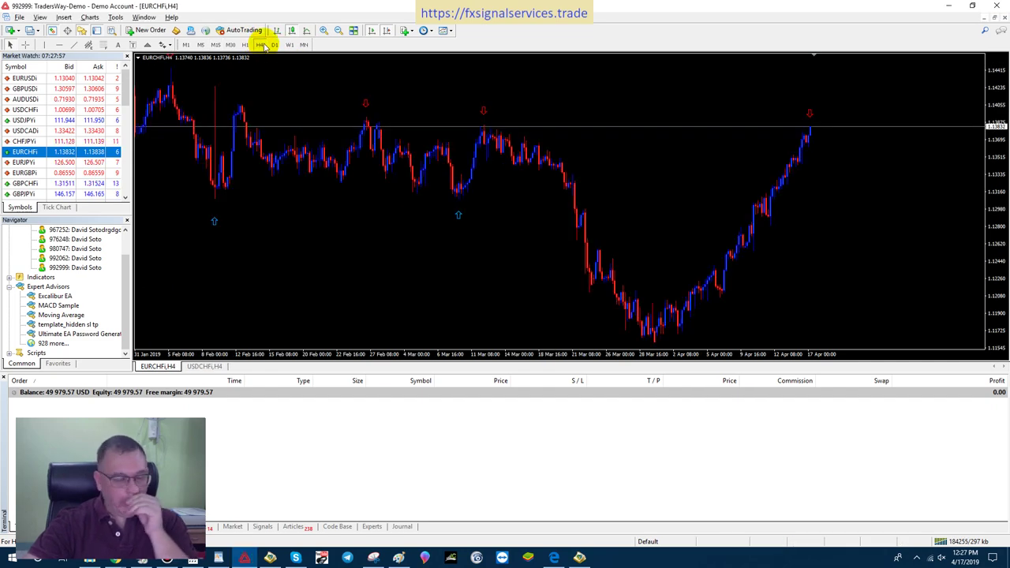
pyautogui.click(216, 45)
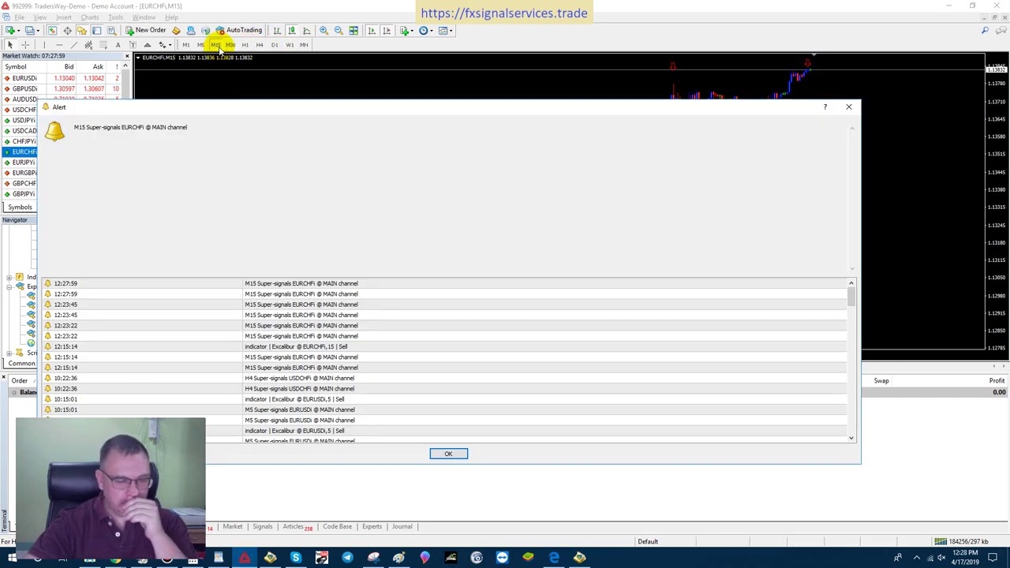
pyautogui.click(449, 454)
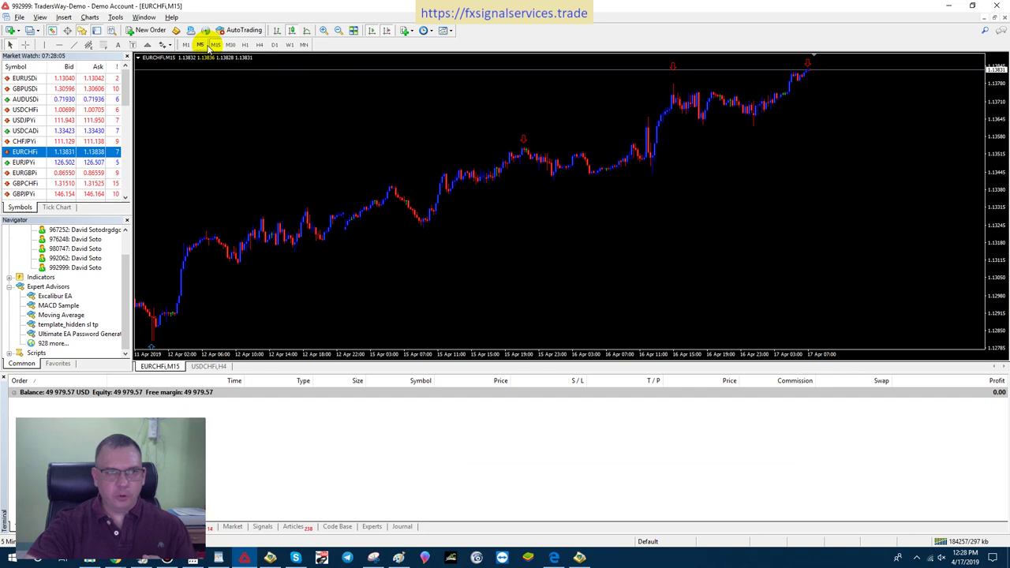
pyautogui.click(229, 44)
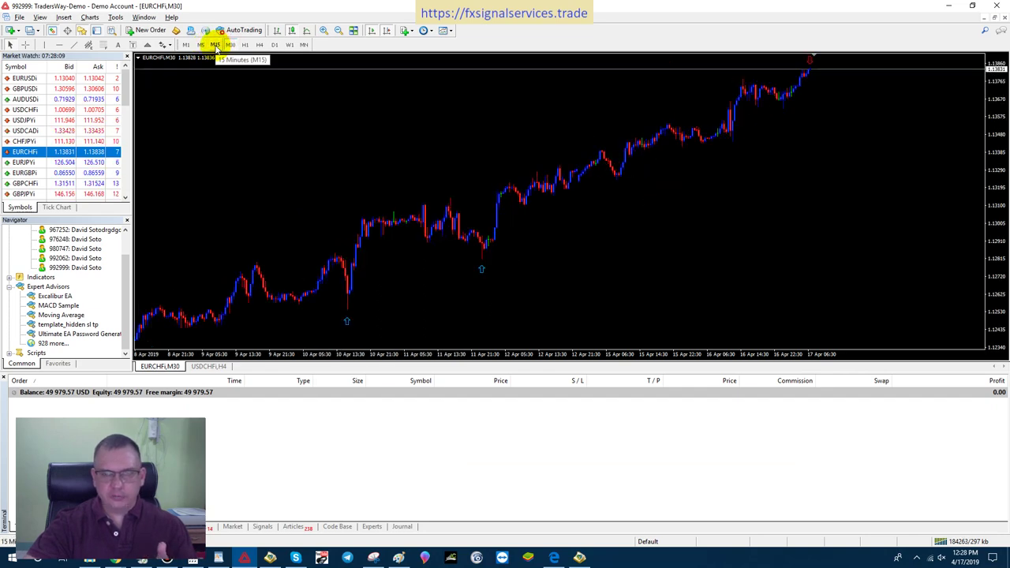
pyautogui.click(216, 44)
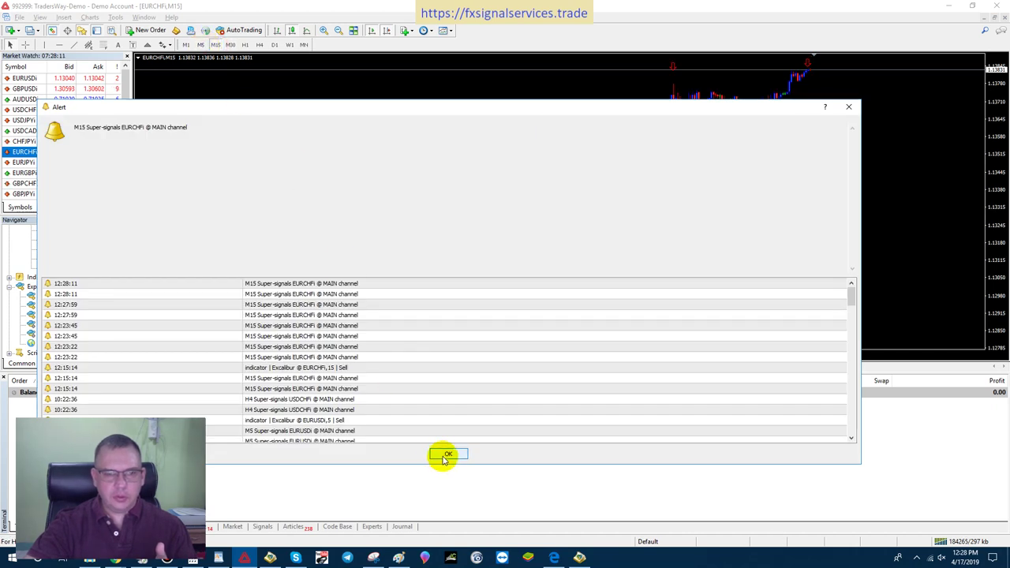
pyautogui.click(447, 453)
pyautogui.click(200, 45)
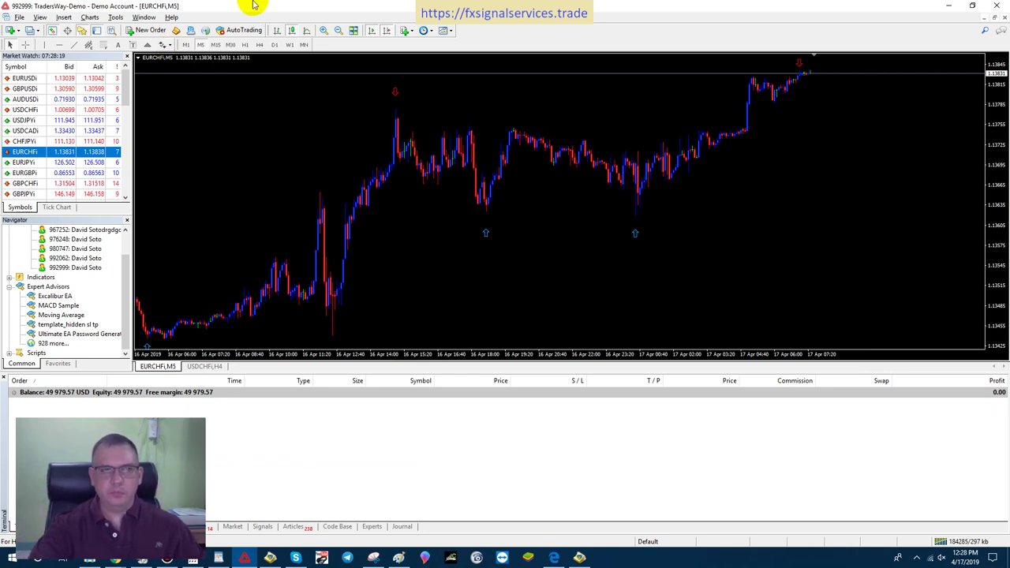
pyautogui.click(187, 45)
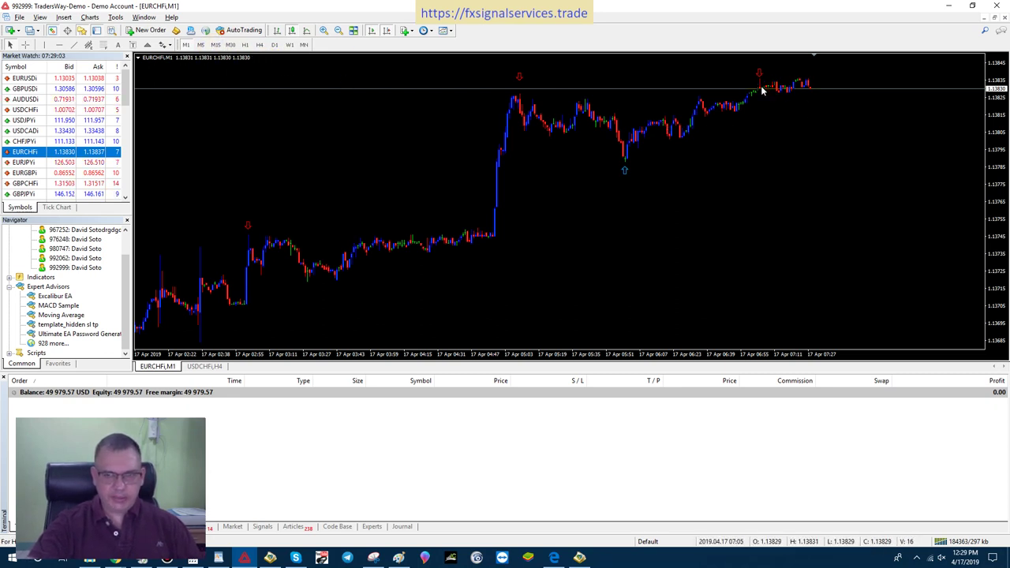
pyautogui.moveTo(763, 90)
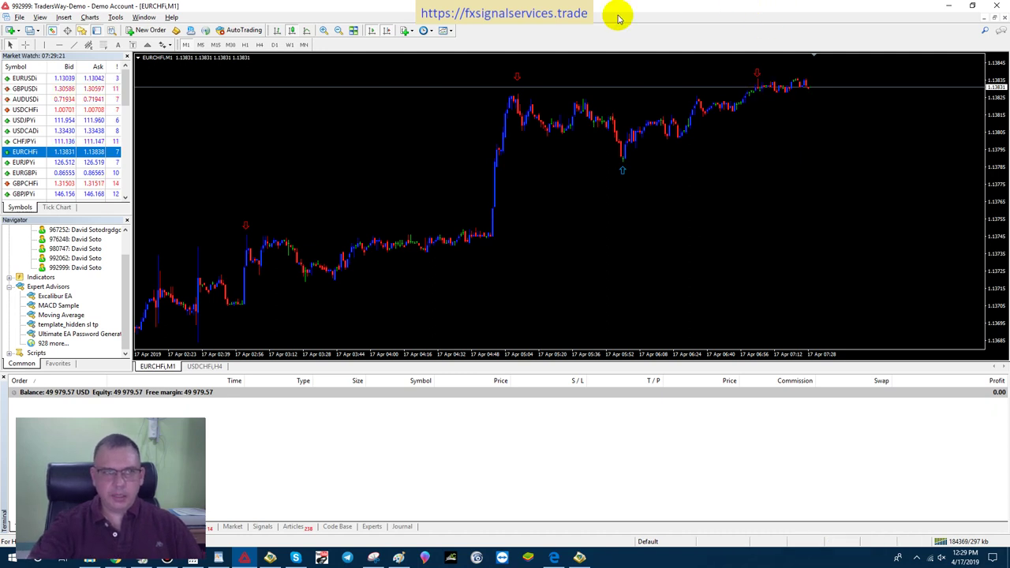
# Step: Compare the EURCHFi signal arrows on the H1, H4, Daily and M30 timeframes, ending on the H4 chart
pyautogui.click(244, 44)
pyautogui.click(260, 44)
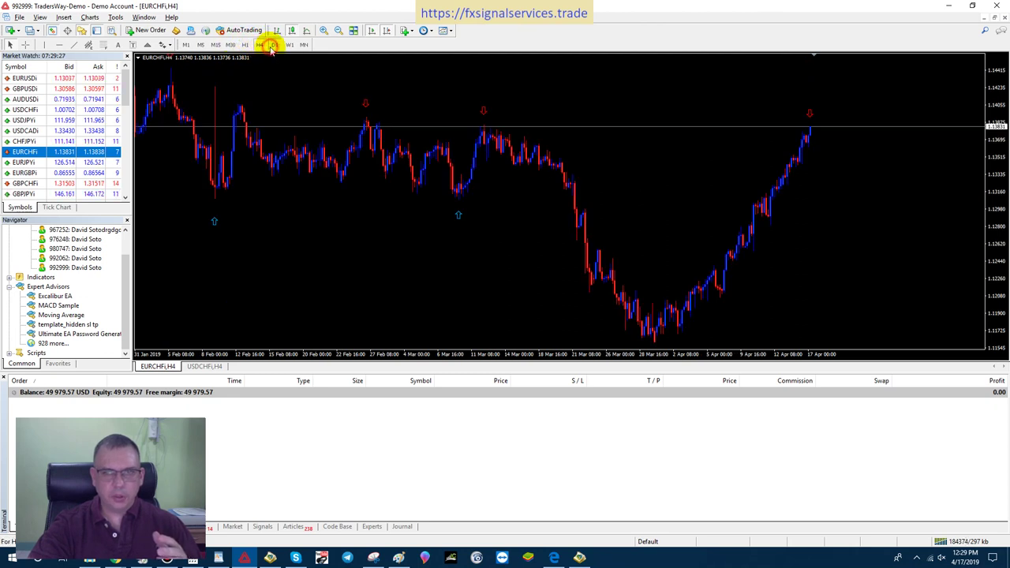
pyautogui.click(274, 45)
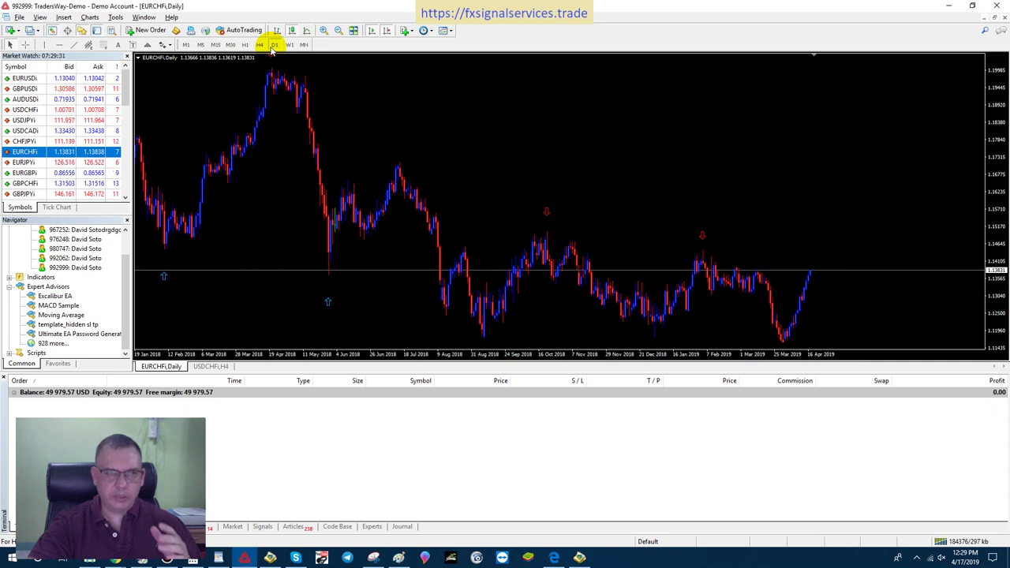
pyautogui.click(260, 44)
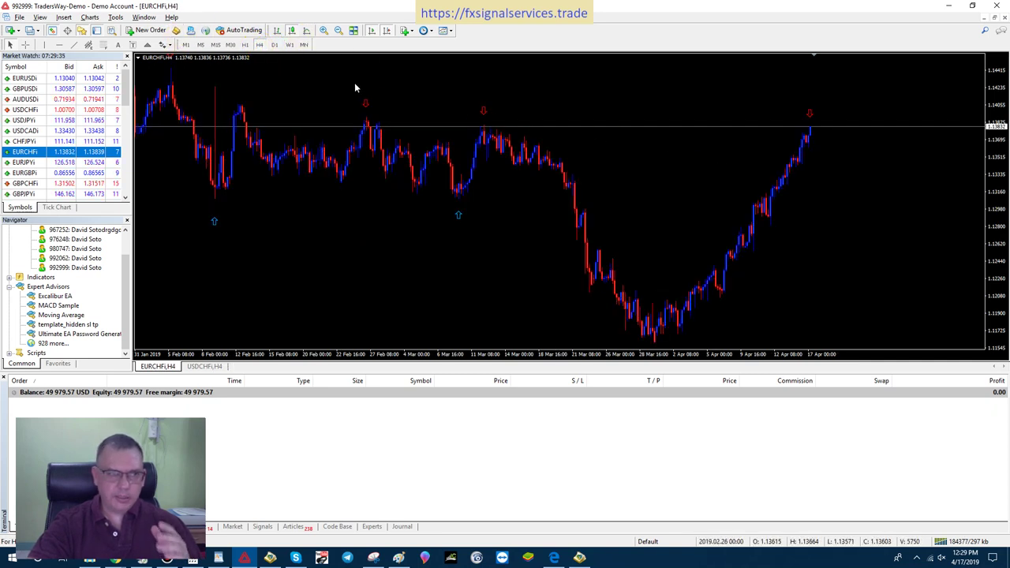
pyautogui.click(244, 45)
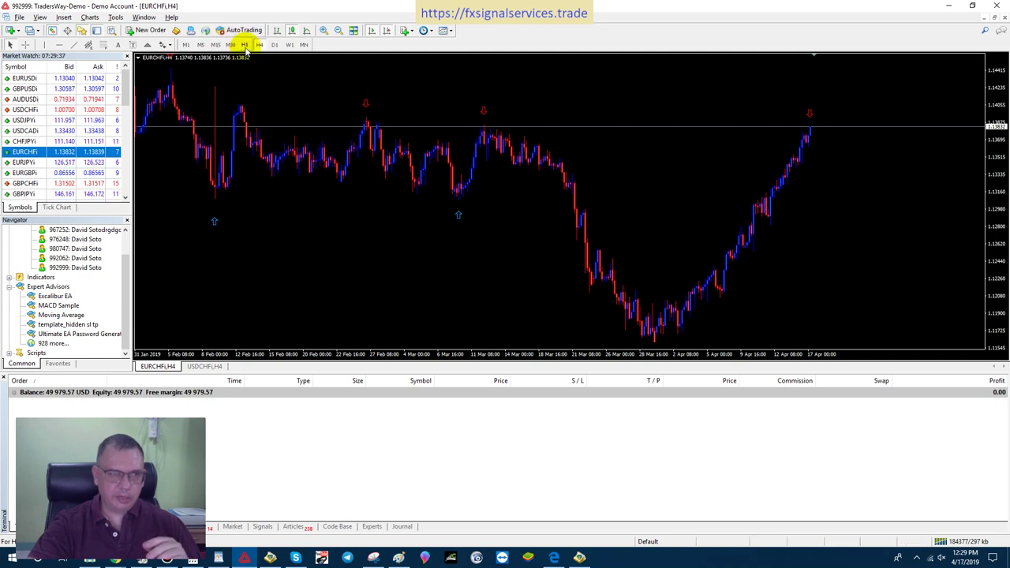
pyautogui.click(231, 45)
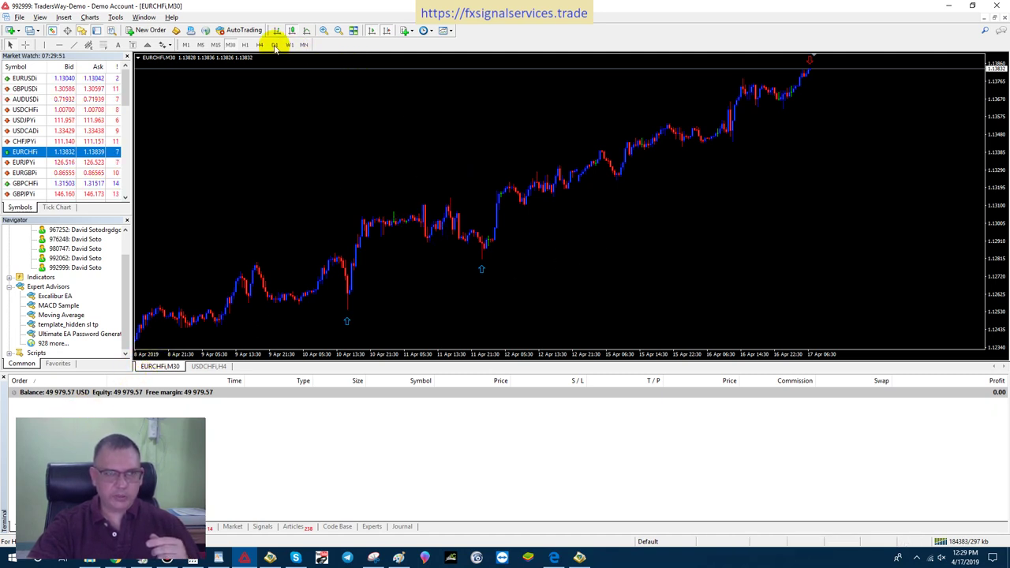
pyautogui.click(261, 45)
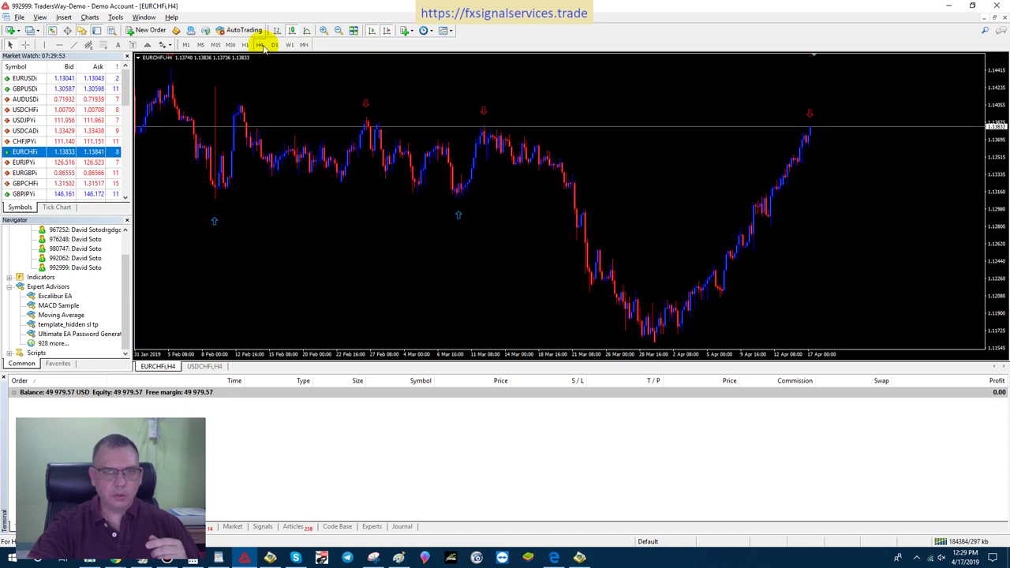
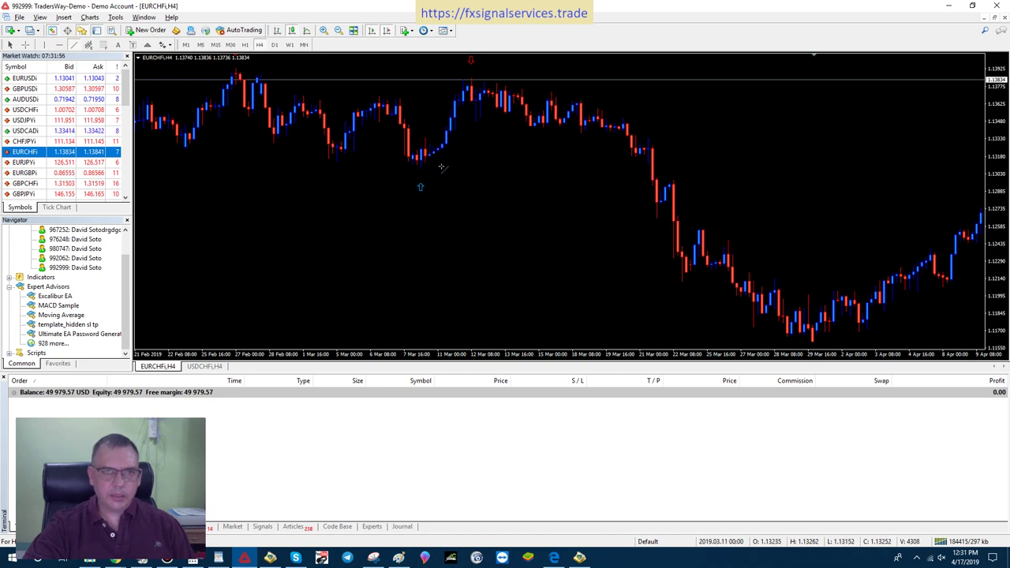
# Step: Turn off automatic chart scrolling and draw a red rising trendline from 11 March 2019 under the climb toward the mid-March sell arrow
pyautogui.moveTo(442, 158); pyautogui.dragTo(465, 93)
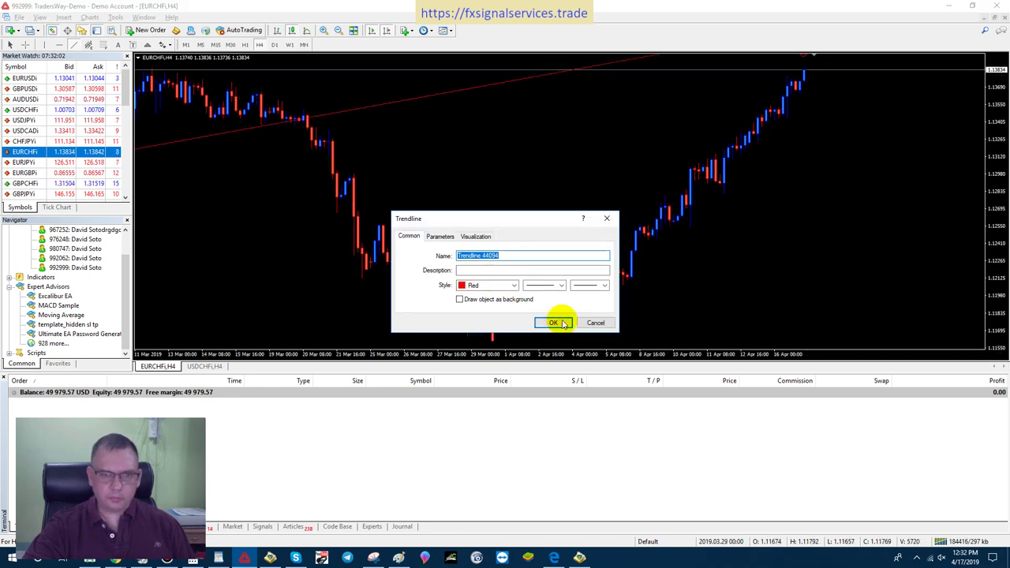
pyautogui.click(592, 324)
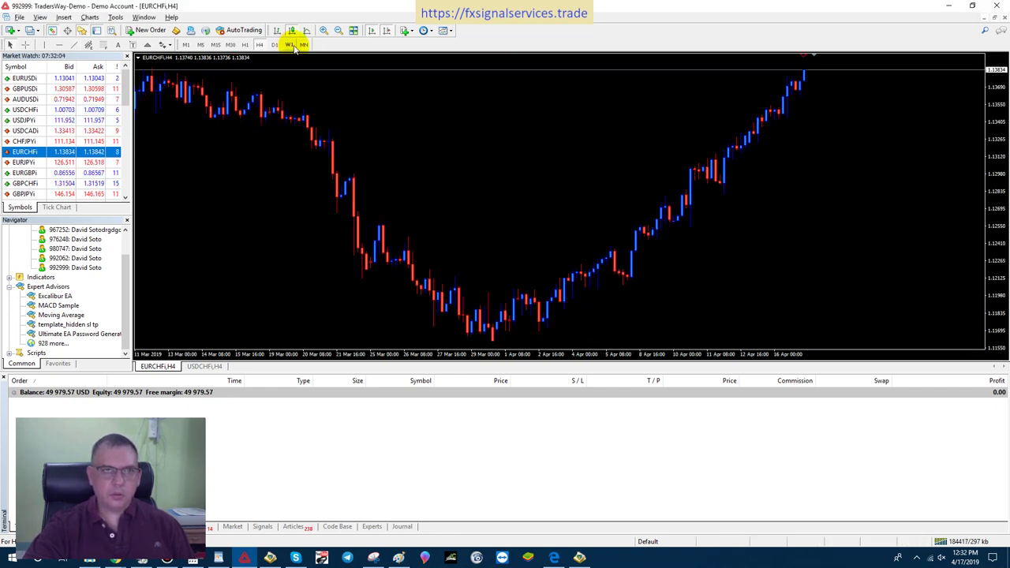
pyautogui.click(370, 32)
pyautogui.moveTo(334, 129); pyautogui.dragTo(683, 151)
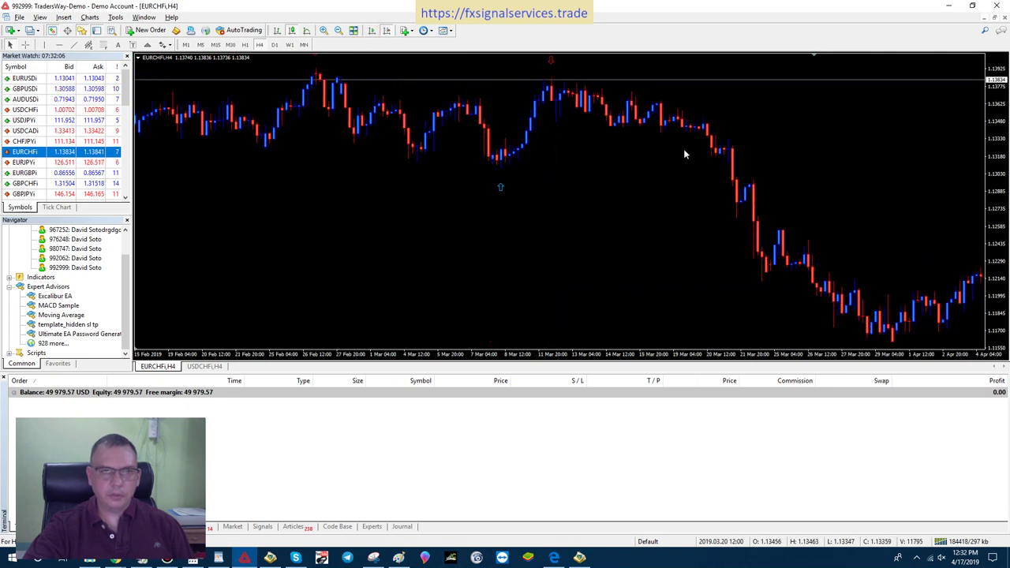
pyautogui.click(74, 44)
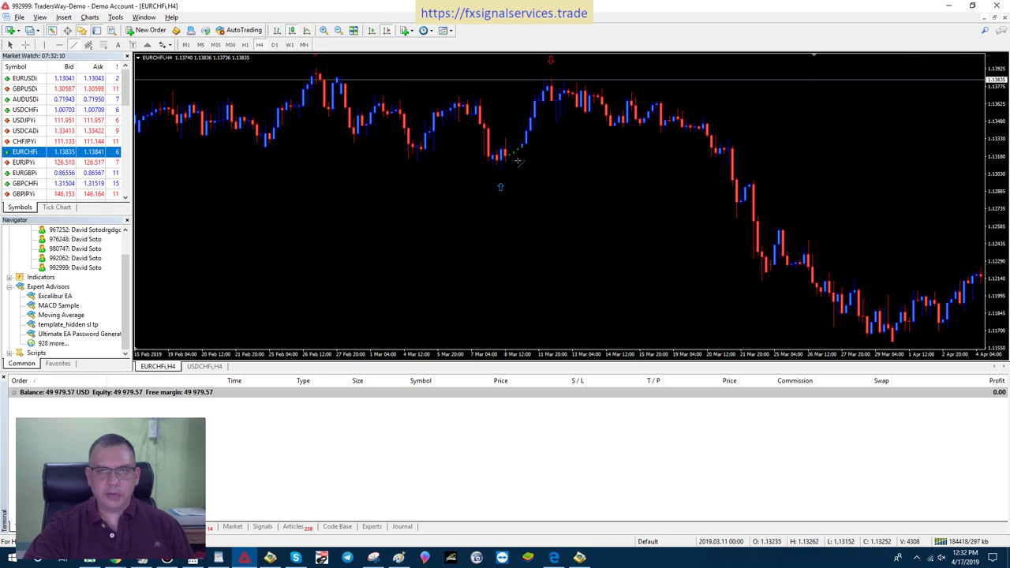
pyautogui.moveTo(518, 161); pyautogui.dragTo(550, 96)
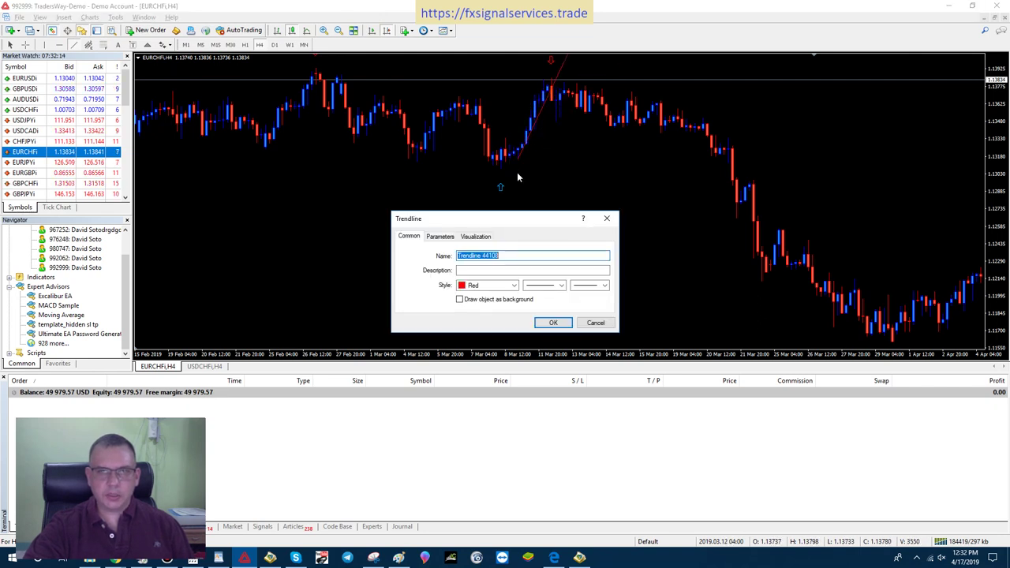
pyautogui.click(553, 323)
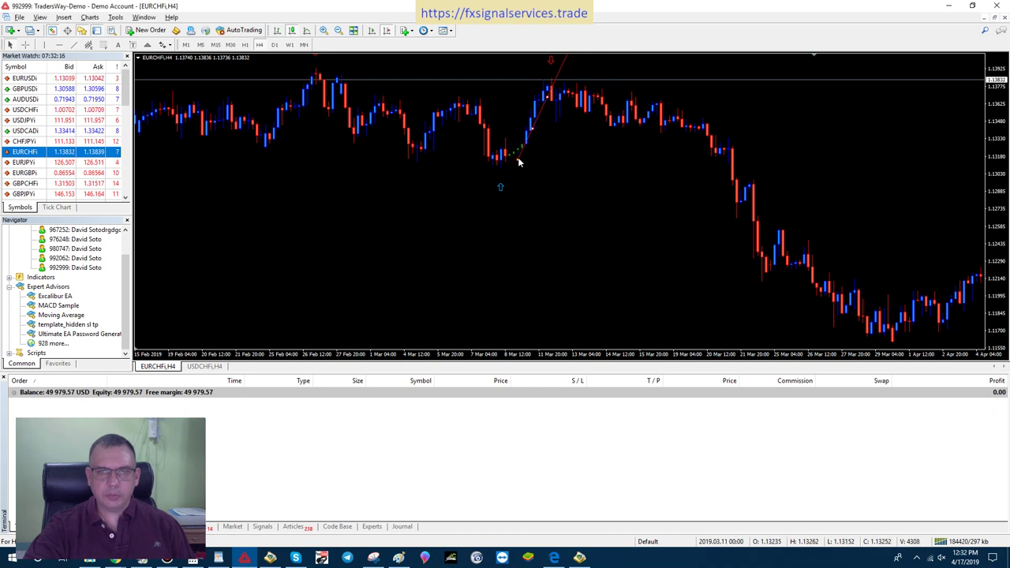
# Step: Adjust the rising March trendline to a slightly flatter slope by shifting its upper part toward the later candles
pyautogui.moveTo(519, 162); pyautogui.dragTo(521, 163)
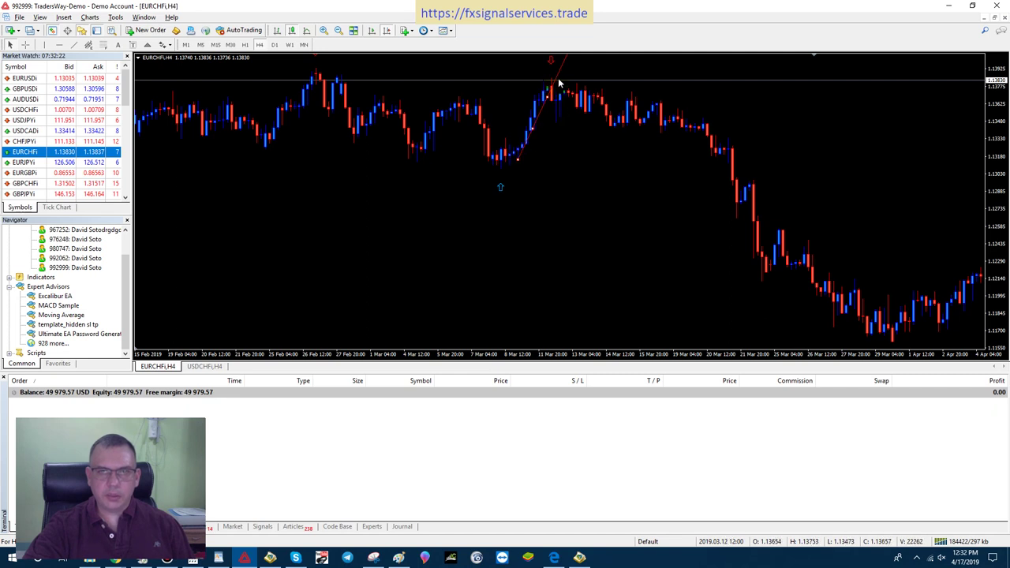
pyautogui.moveTo(559, 81); pyautogui.dragTo(563, 89)
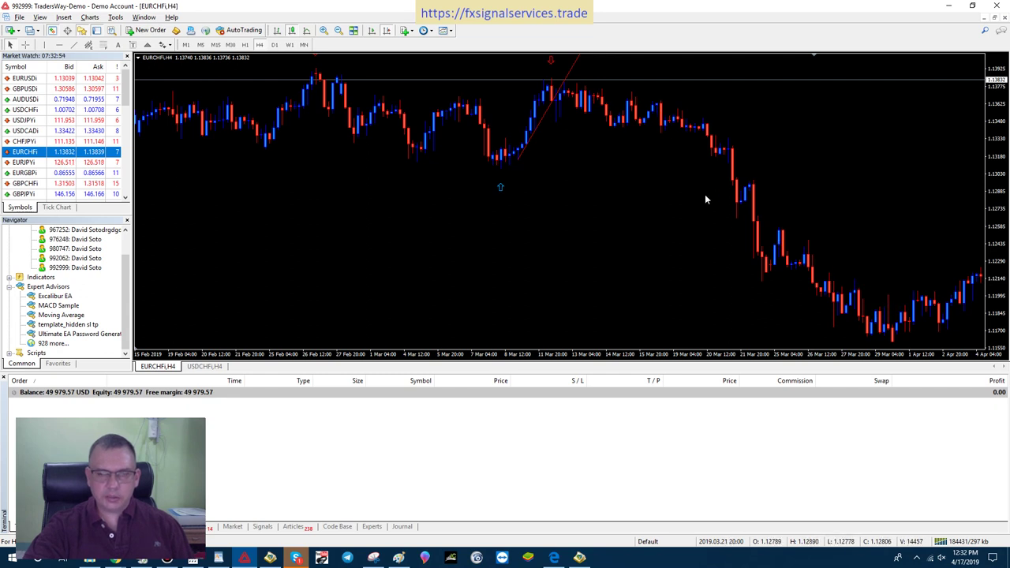
pyautogui.click(543, 64)
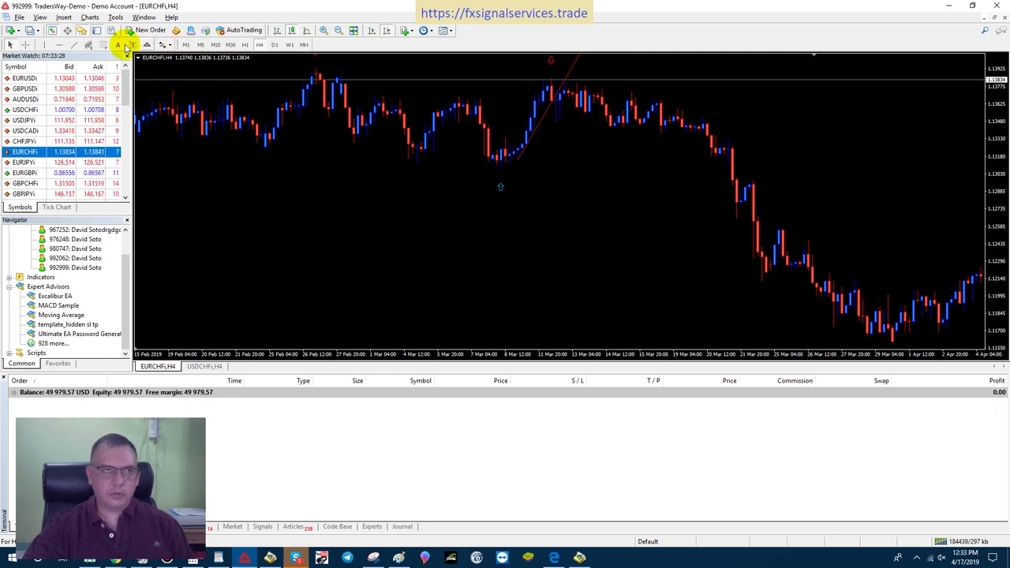
# Step: Draw a red falling trendline from the 27 February peak across the 7 March high, and steepen it toward about 1.1317 on 12 March
pyautogui.click(74, 44)
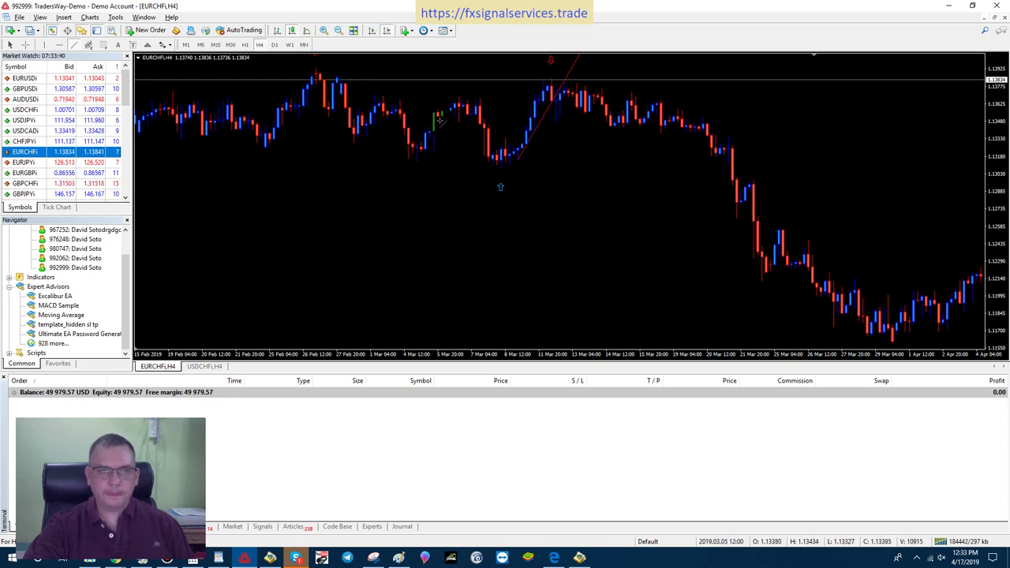
pyautogui.moveTo(317, 70)
pyautogui.mouseDown()
pyautogui.moveTo(371, 98)
pyautogui.moveTo(471, 121)
pyautogui.moveTo(488, 102)
pyautogui.mouseUp()
pyautogui.doubleClick(487, 100)
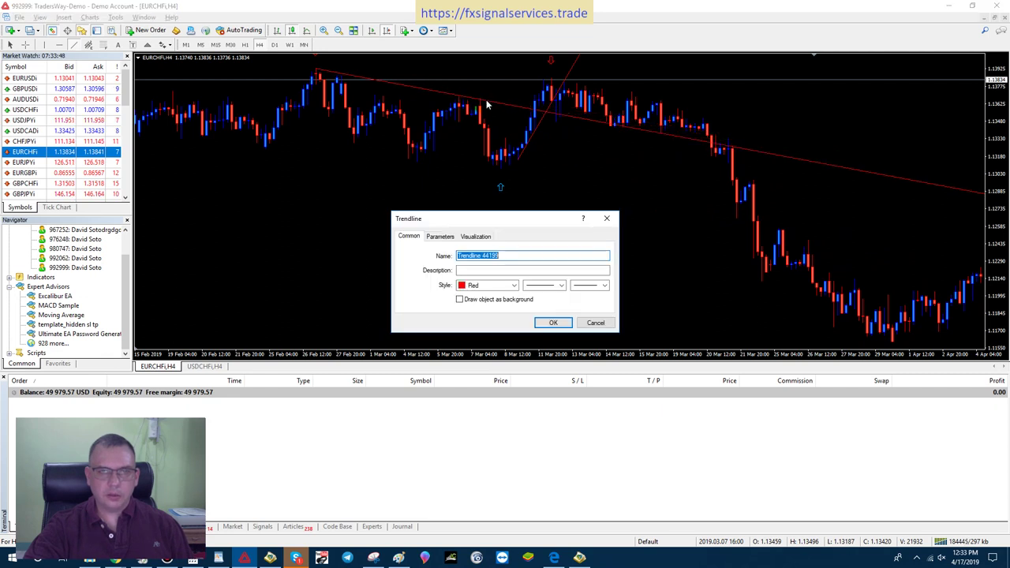
pyautogui.click(548, 323)
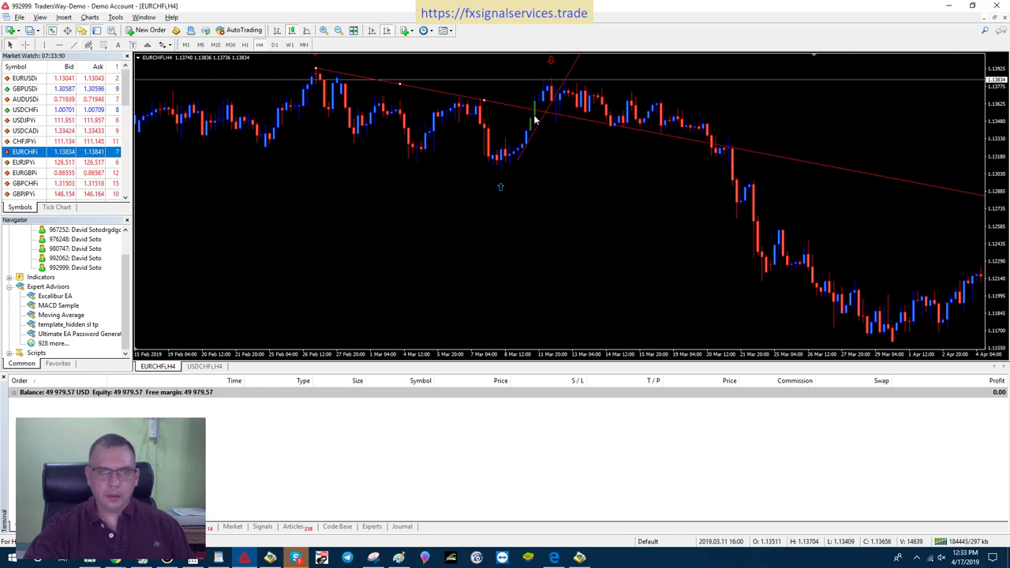
pyautogui.moveTo(547, 87)
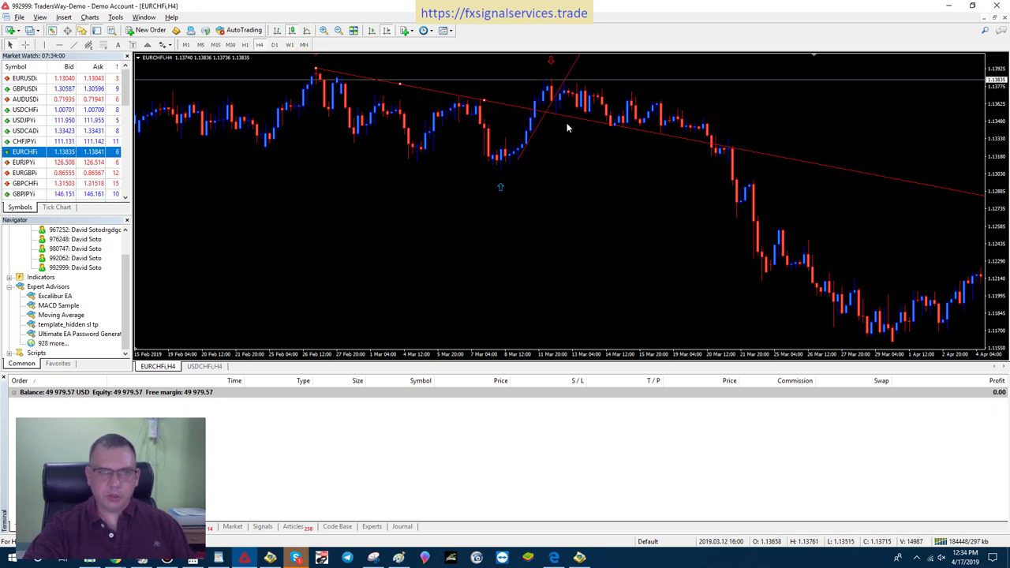
pyautogui.moveTo(572, 117); pyautogui.dragTo(562, 161)
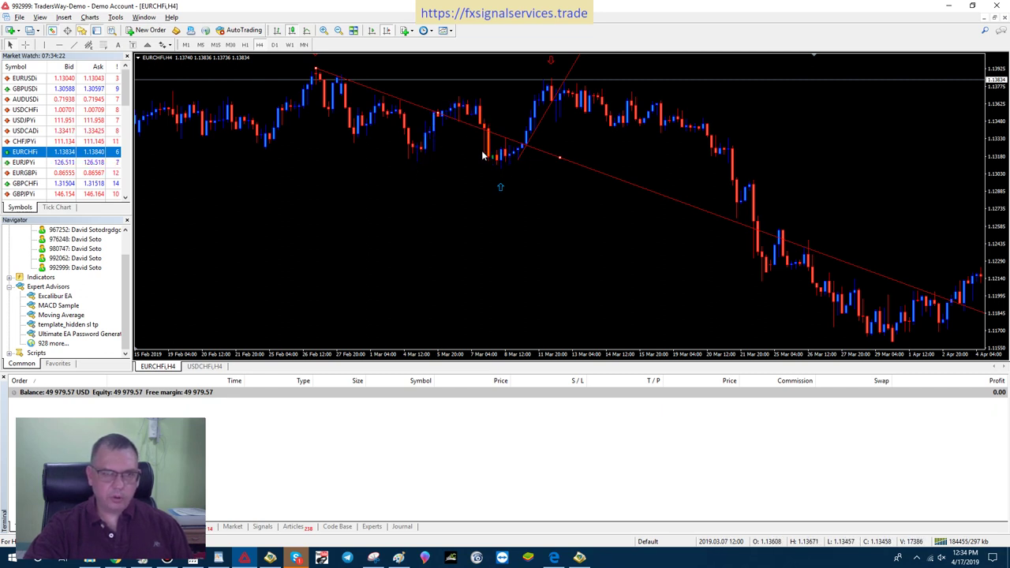
pyautogui.moveTo(501, 190)
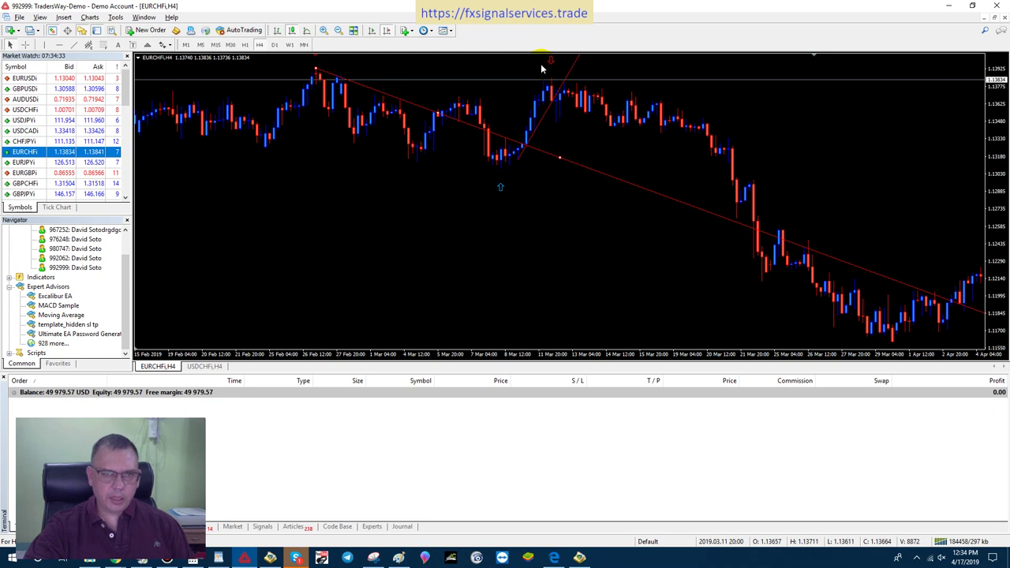
# Step: Draw a rising trendline under the April rally up to about 12 April, moving its starting point to the dip near 8 April 2019
pyautogui.moveTo(814, 233); pyautogui.dragTo(470, 208)
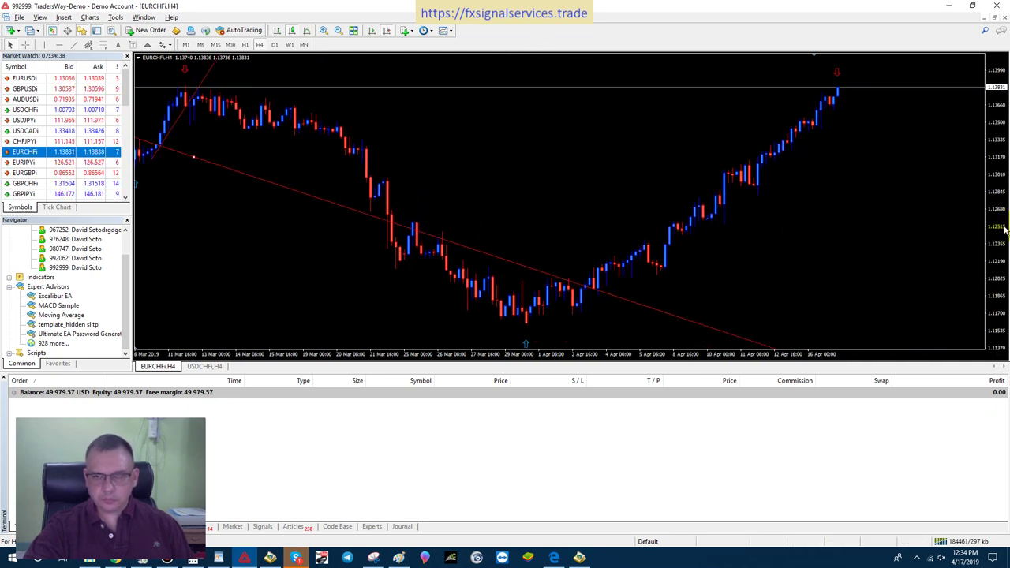
pyautogui.moveTo(857, 234); pyautogui.dragTo(789, 236)
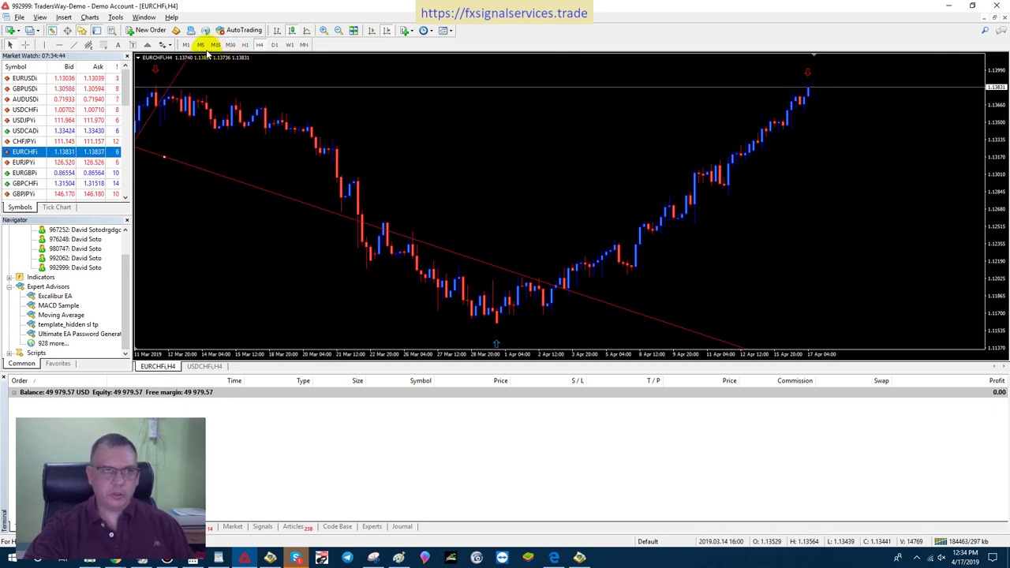
pyautogui.click(60, 45)
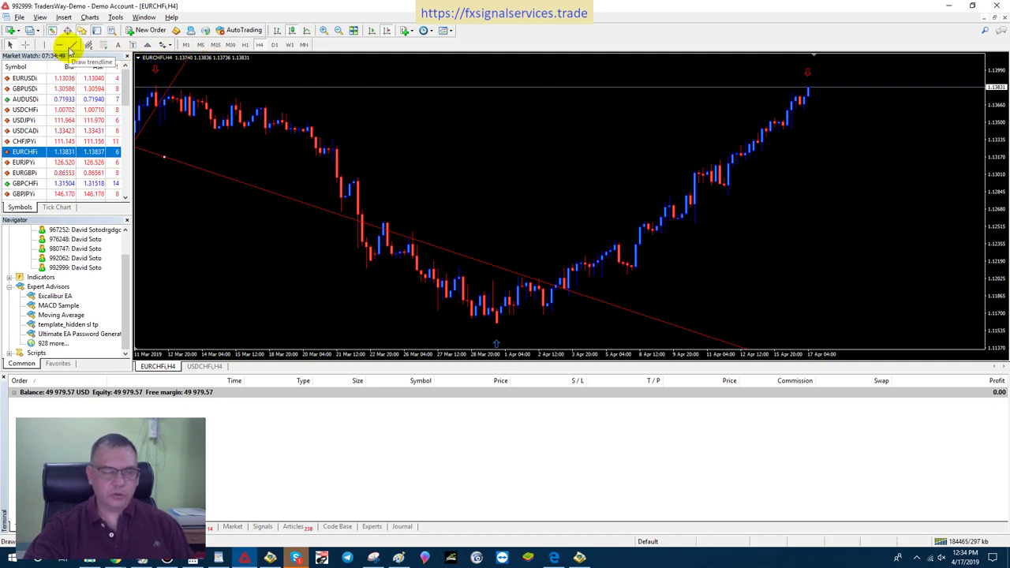
pyautogui.moveTo(551, 314); pyautogui.dragTo(741, 186)
pyautogui.click(554, 322)
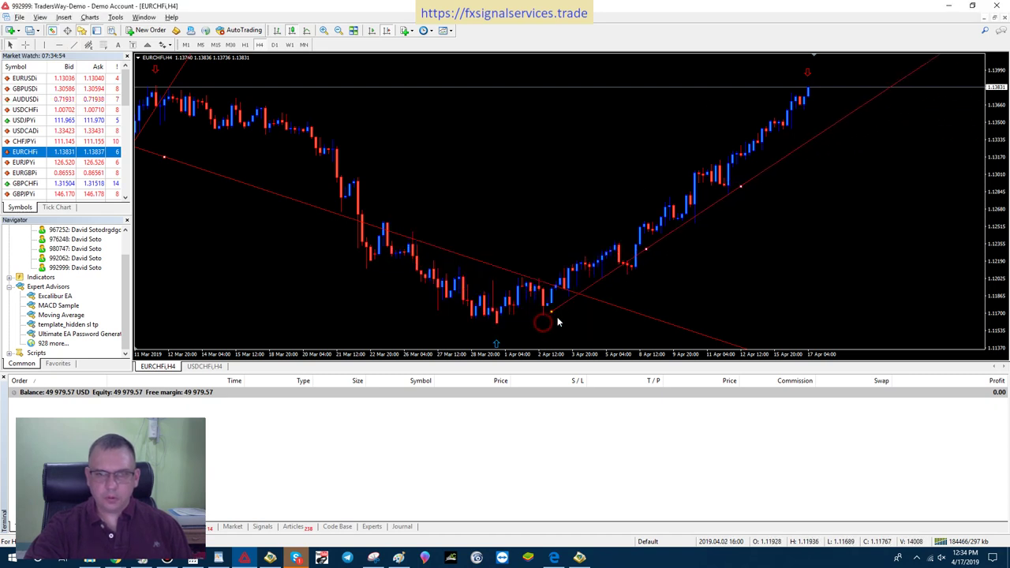
pyautogui.moveTo(553, 314); pyautogui.dragTo(628, 278)
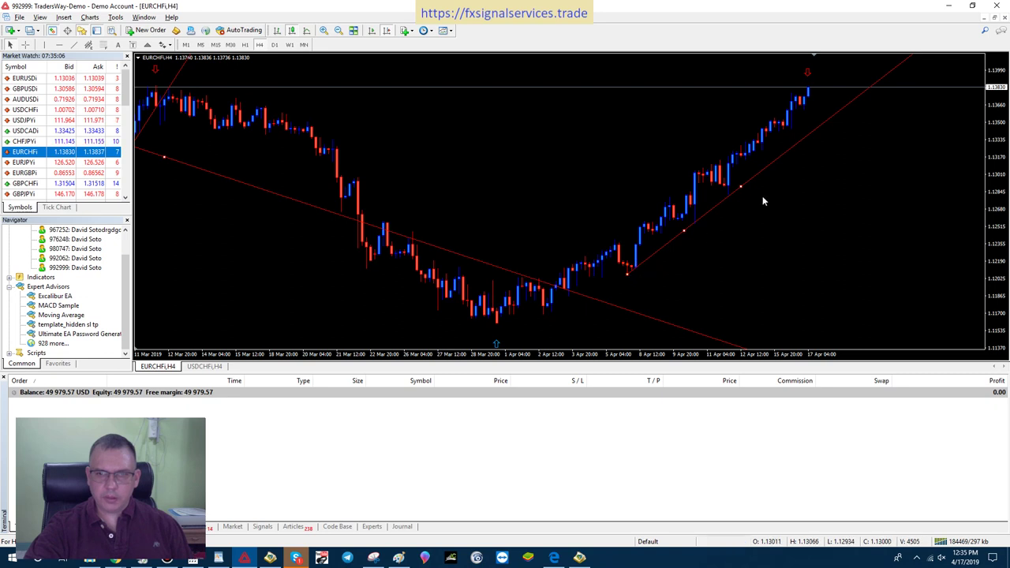
# Step: Move the upper anchor of the April rising trendline along the climb to about 1.131 on 15 April 2019
pyautogui.moveTo(740, 187); pyautogui.dragTo(772, 167)
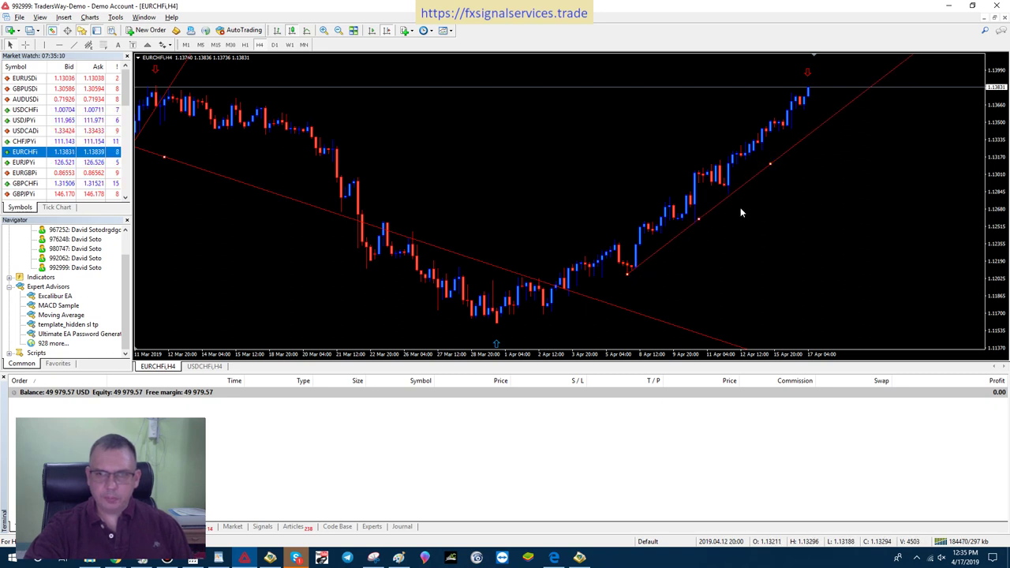
pyautogui.click(666, 264)
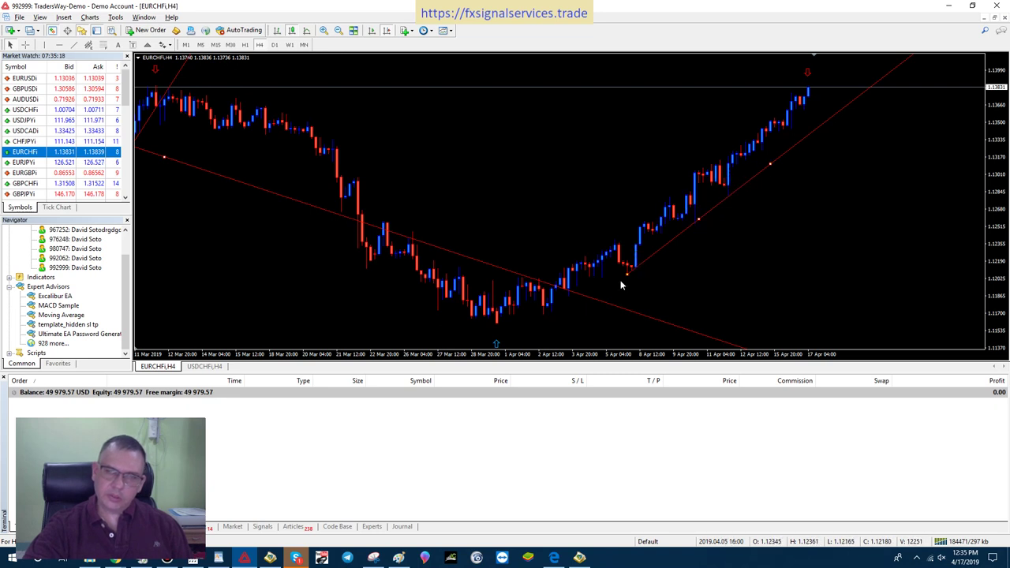
pyautogui.moveTo(631, 272)
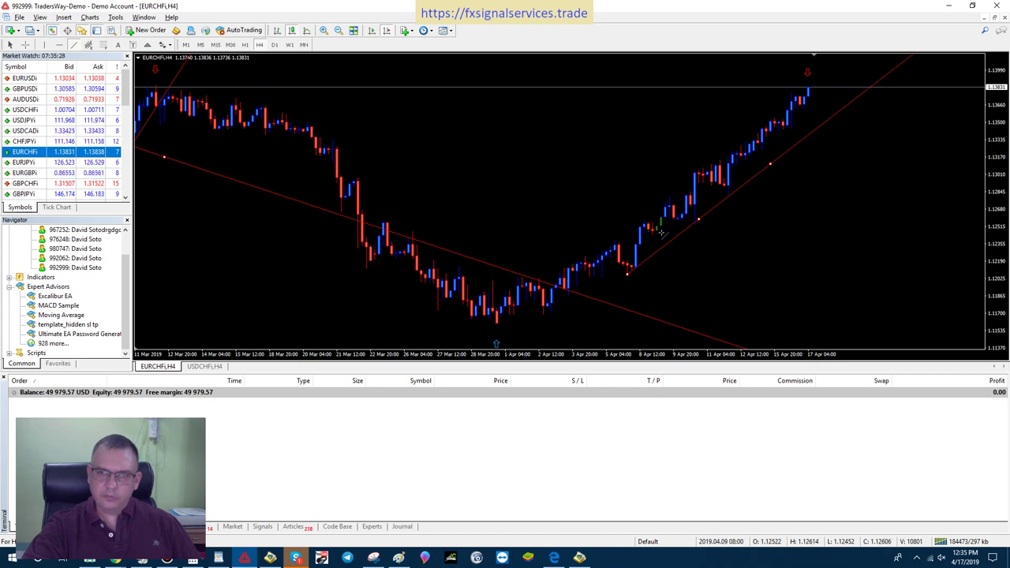
# Step: Draw a second red rising trendline closer to the candles, from about 1.1246 on 9 April to about 1.1325 on 15 April 2019
pyautogui.moveTo(662, 232); pyautogui.dragTo(767, 148)
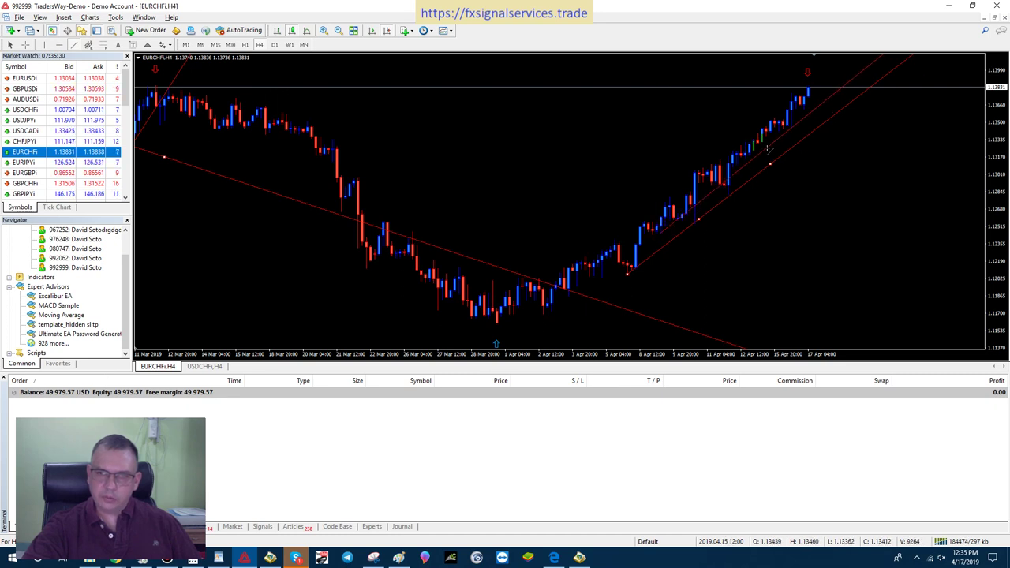
pyautogui.doubleClick(642, 235)
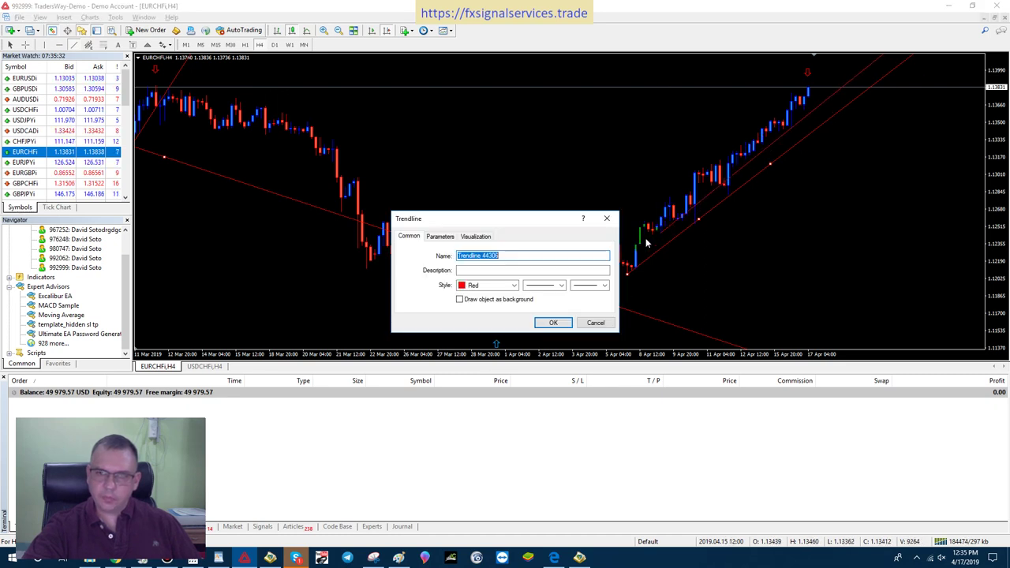
pyautogui.click(557, 323)
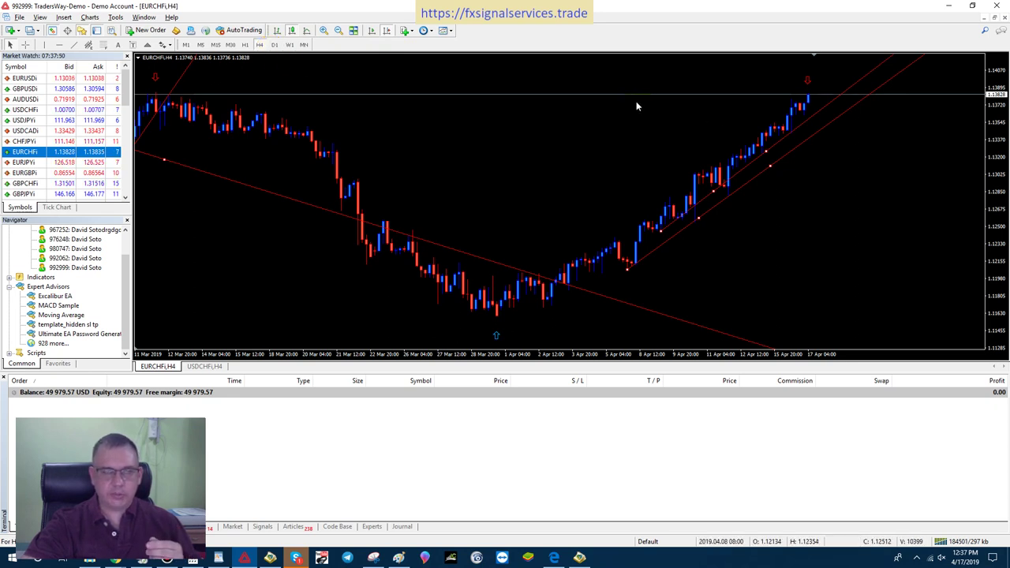
# Step: Switch the EURCHFi chart to M15, dismiss the alert, and examine the signal arrows from March up to the latest sell arrow
pyautogui.click(215, 45)
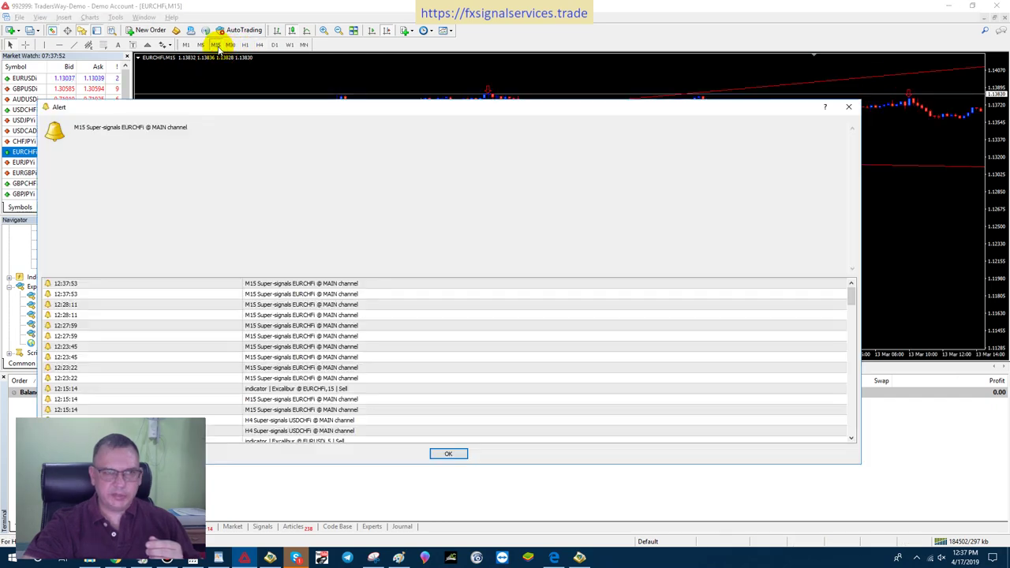
pyautogui.click(445, 456)
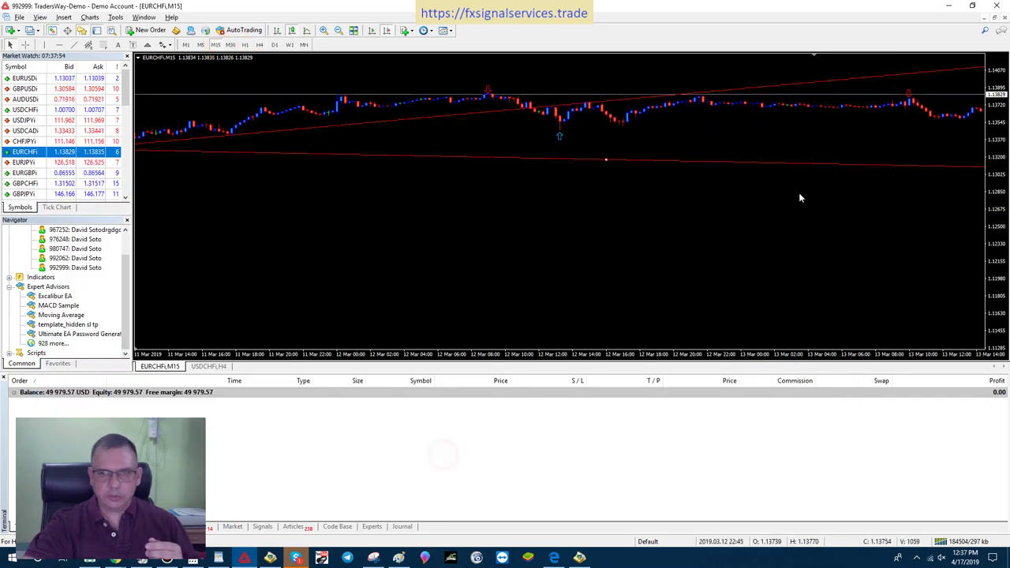
pyautogui.click(341, 31)
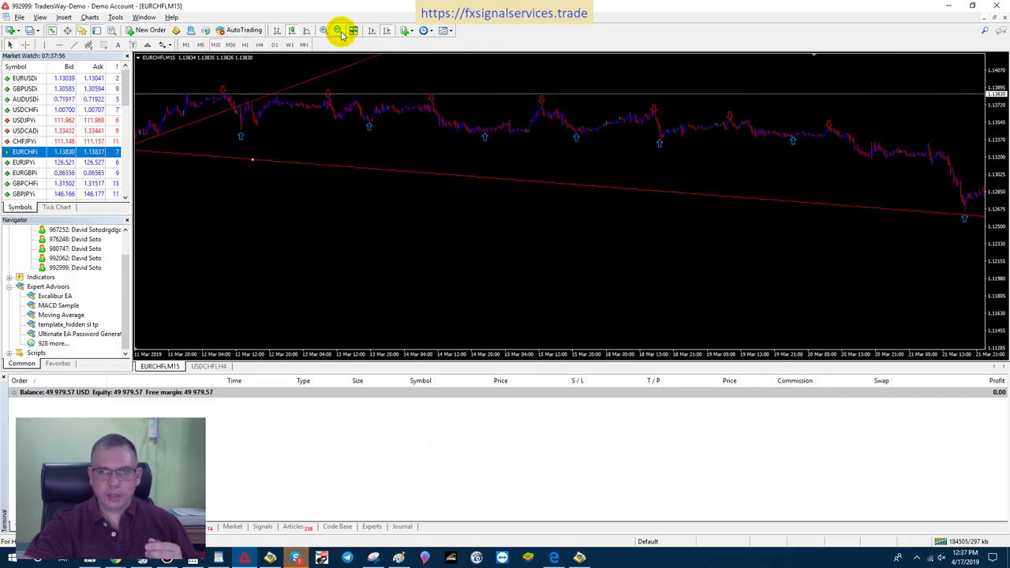
pyautogui.click(340, 32)
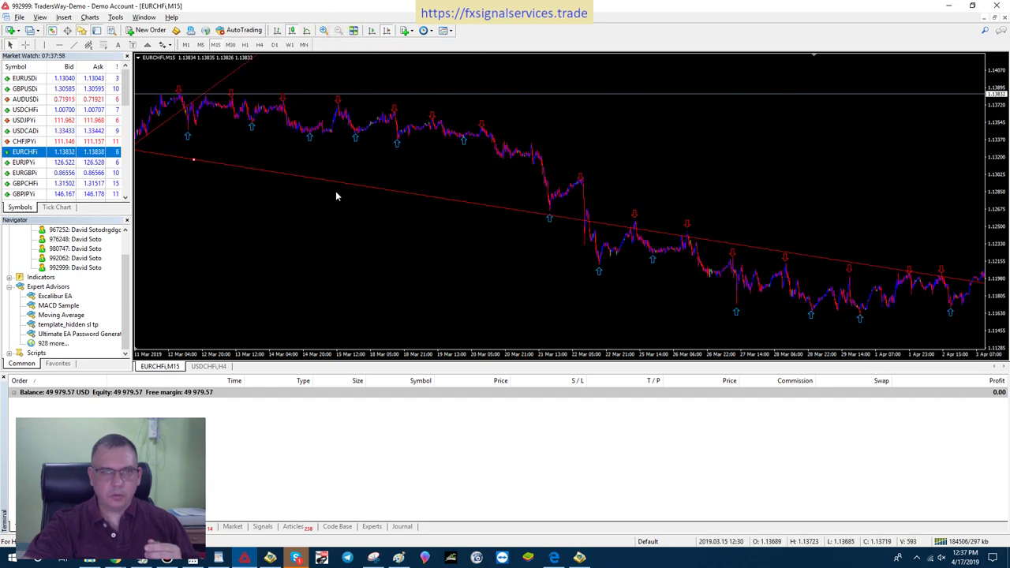
pyautogui.moveTo(330, 195); pyautogui.dragTo(207, 162)
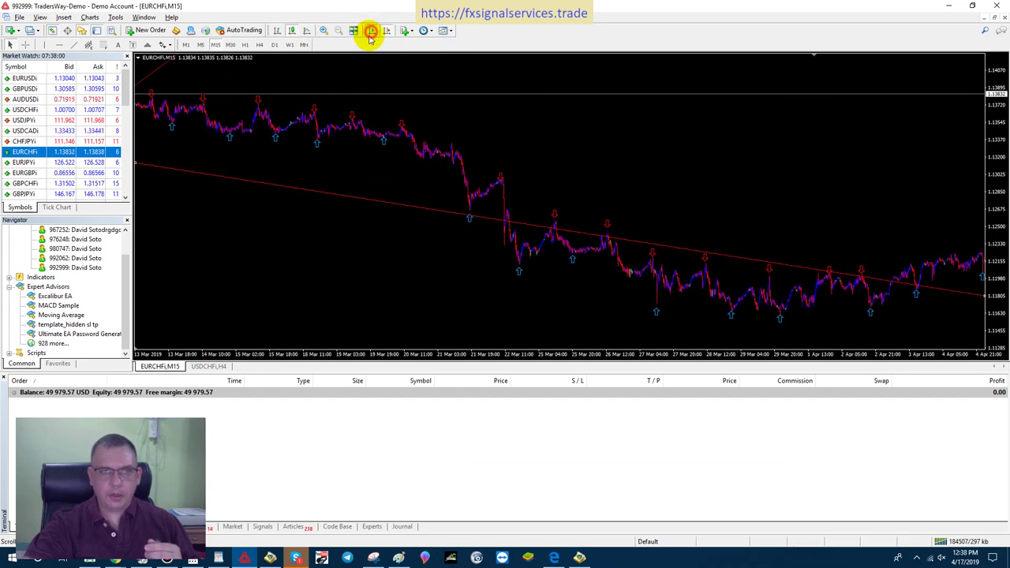
pyautogui.click(371, 32)
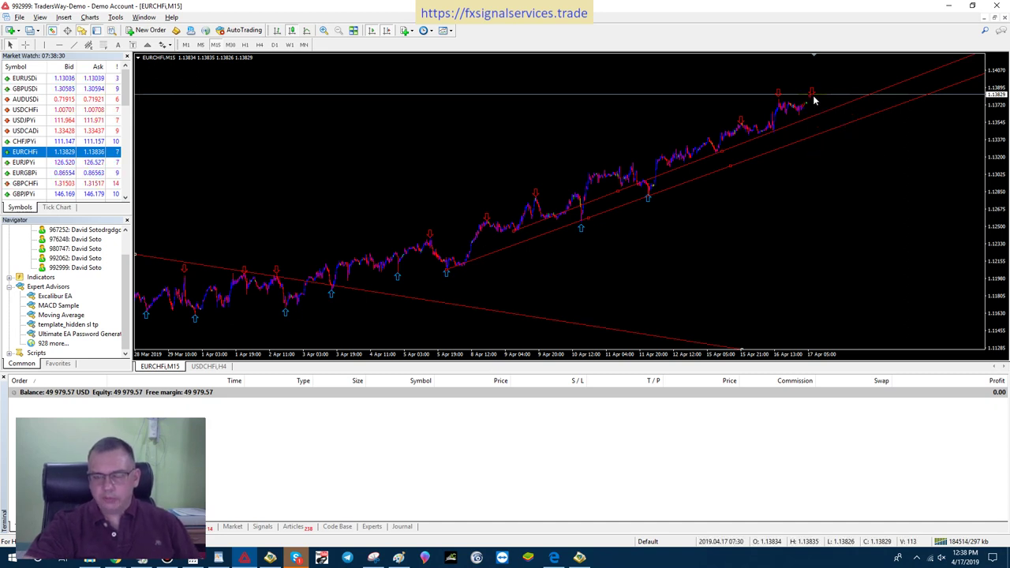
pyautogui.moveTo(814, 99)
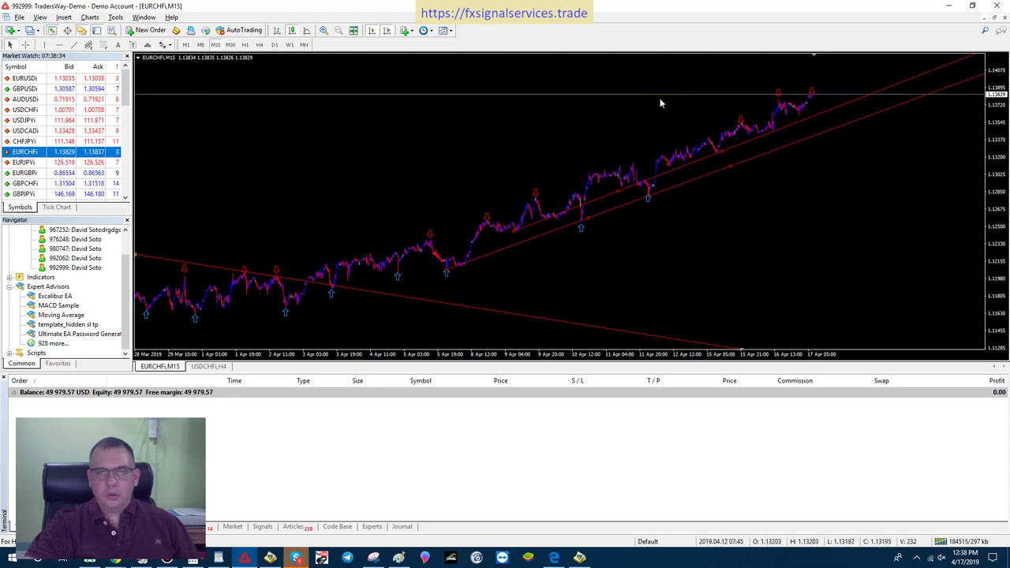
# Step: Return to the H4 chart and draw a yellow horizontal line at about 1.13836, under the mid-March sell arrow
pyautogui.click(262, 45)
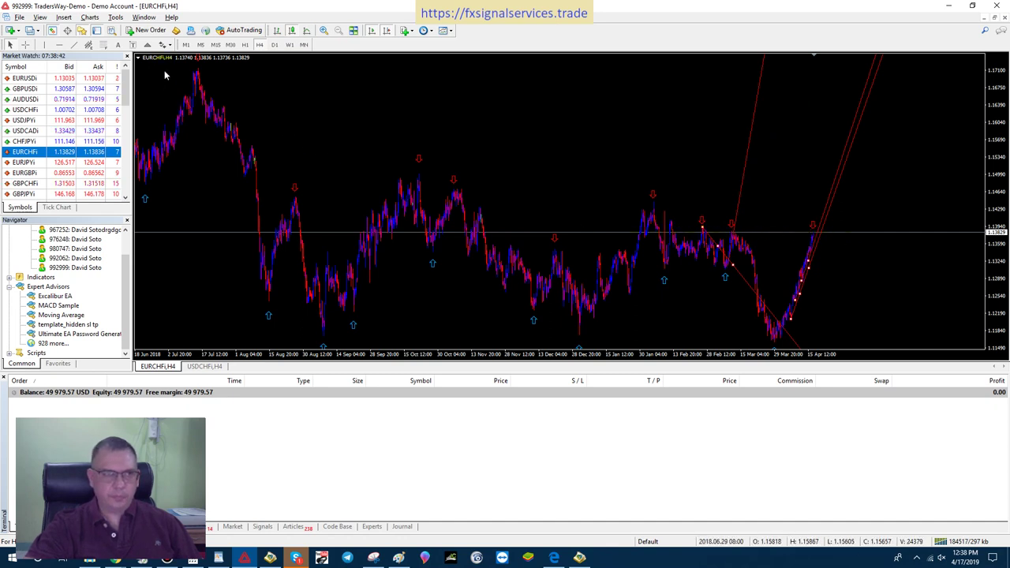
pyautogui.click(60, 45)
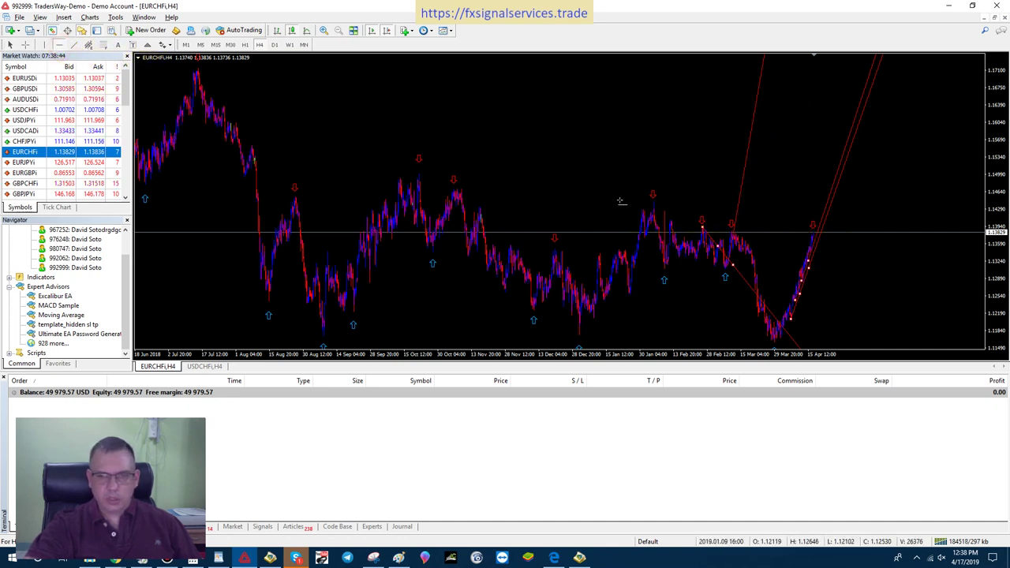
pyautogui.click(730, 231)
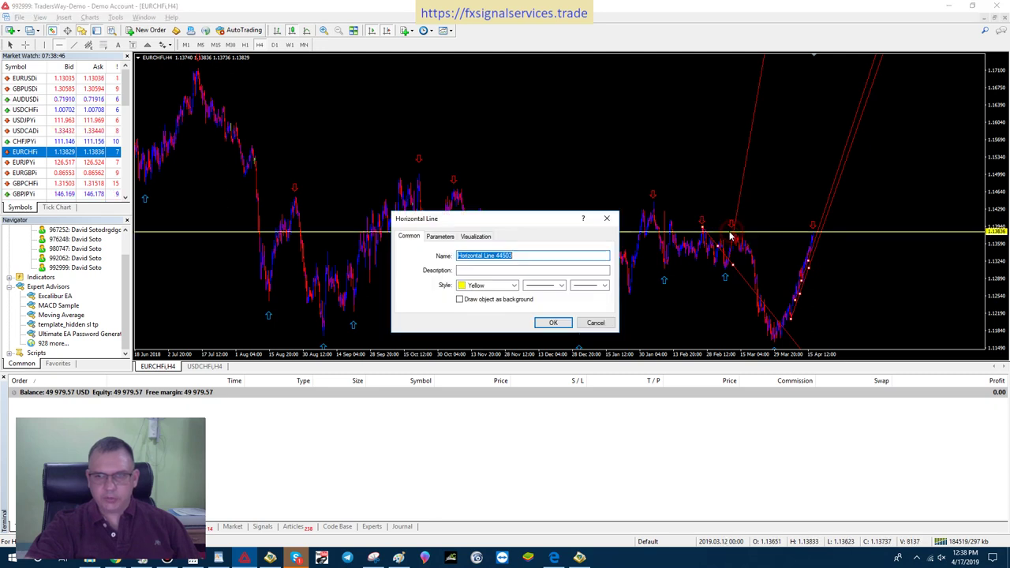
pyautogui.click(552, 323)
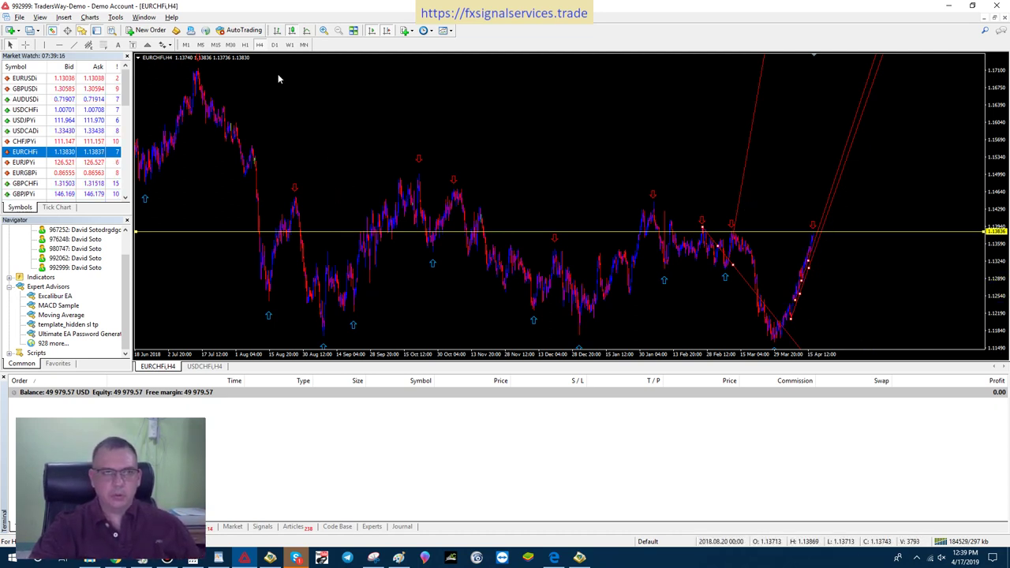
# Step: Check the horizontal level against the latest M15 sell arrows on a compressed price scale, and go back to H4
pyautogui.click(216, 45)
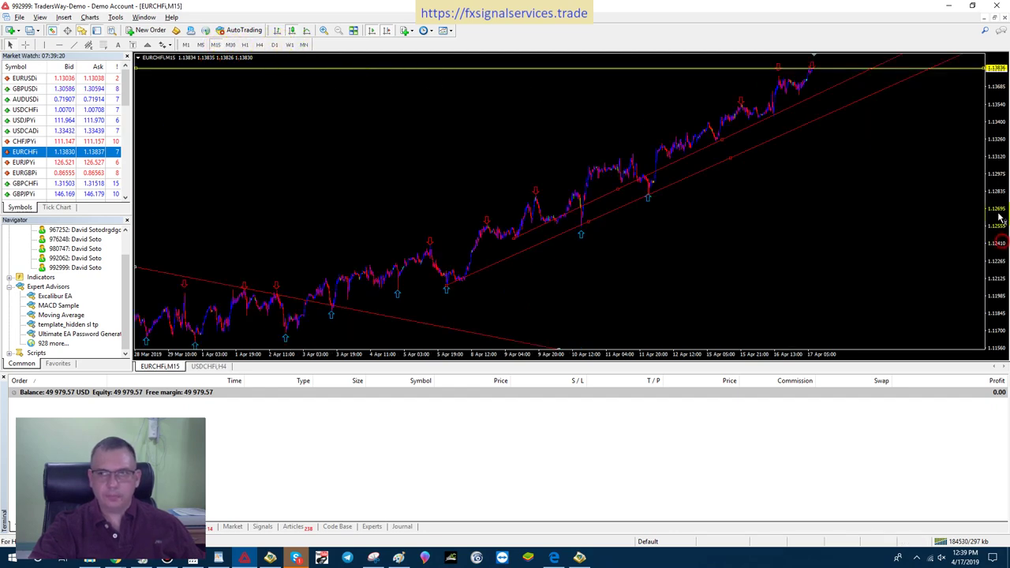
pyautogui.moveTo(999, 215); pyautogui.dragTo(988, 236)
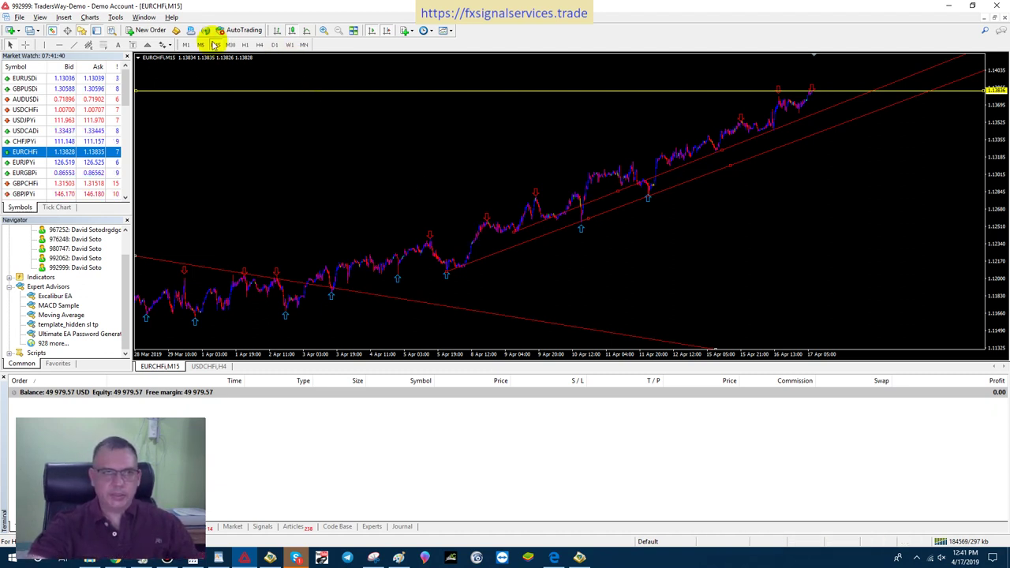
pyautogui.click(259, 45)
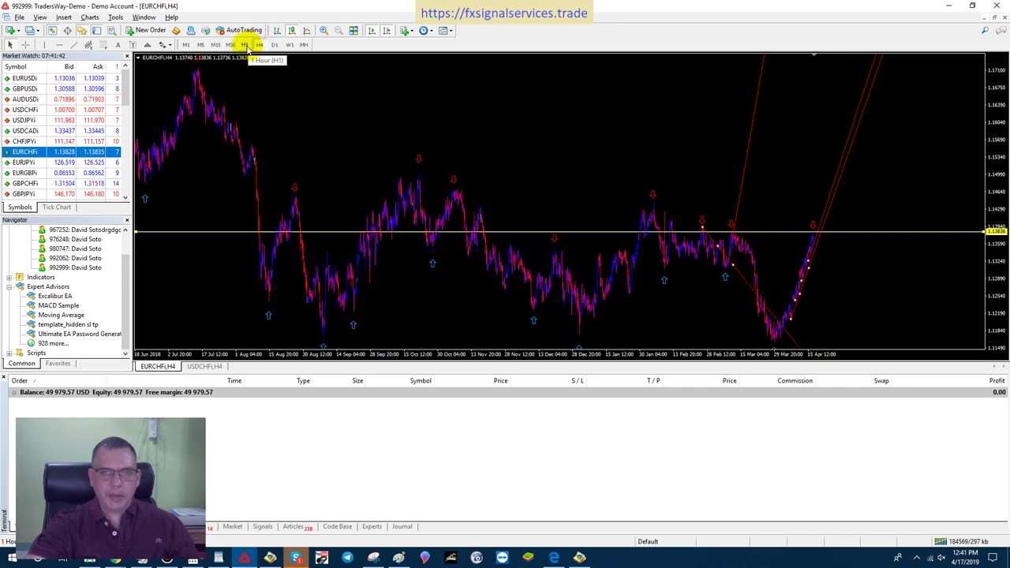
# Step: Switch to the H1 chart and draw a yellow horizontal line at about 1.12556, across the 25 March high
pyautogui.click(245, 45)
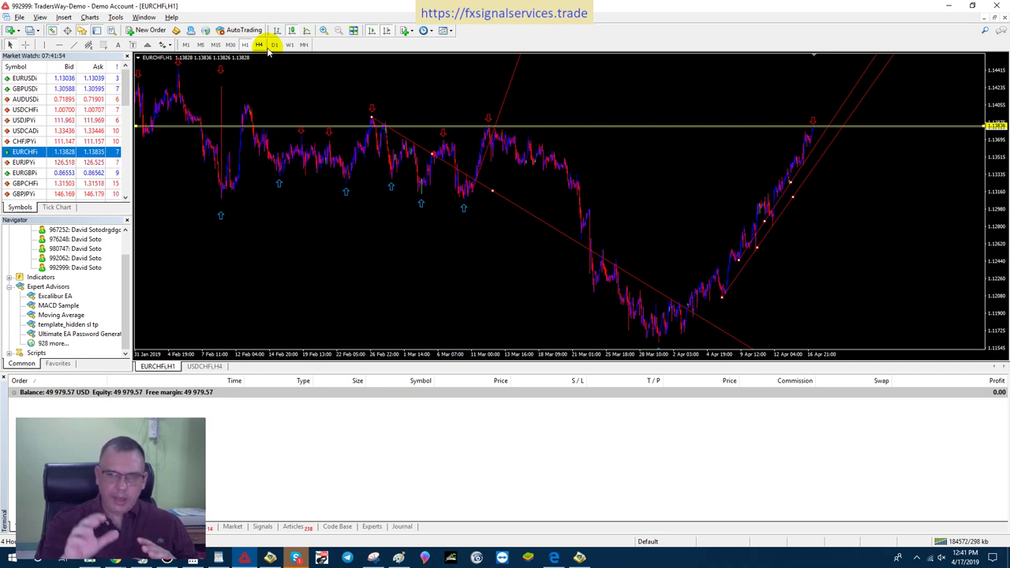
pyautogui.click(260, 45)
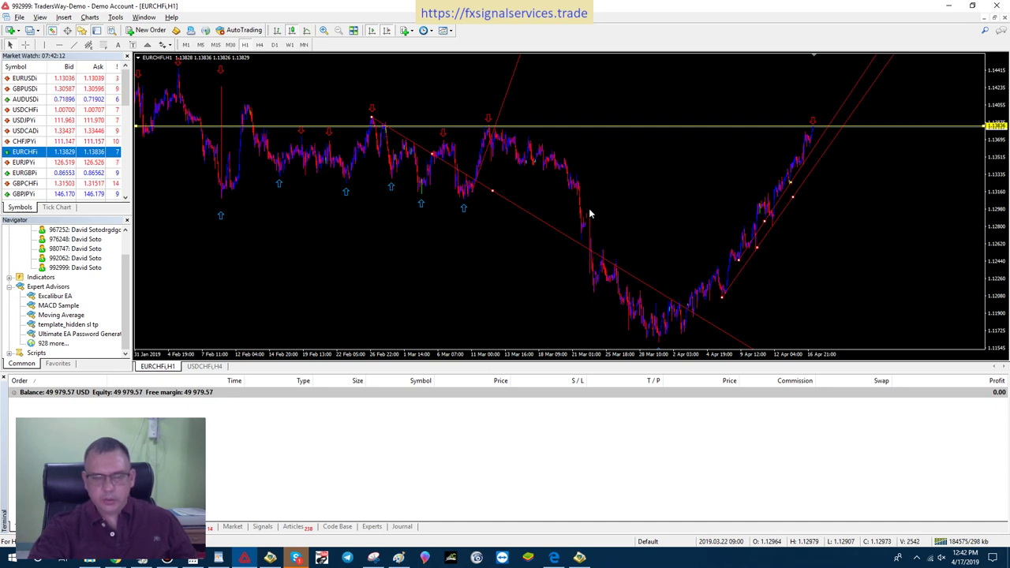
pyautogui.moveTo(590, 213)
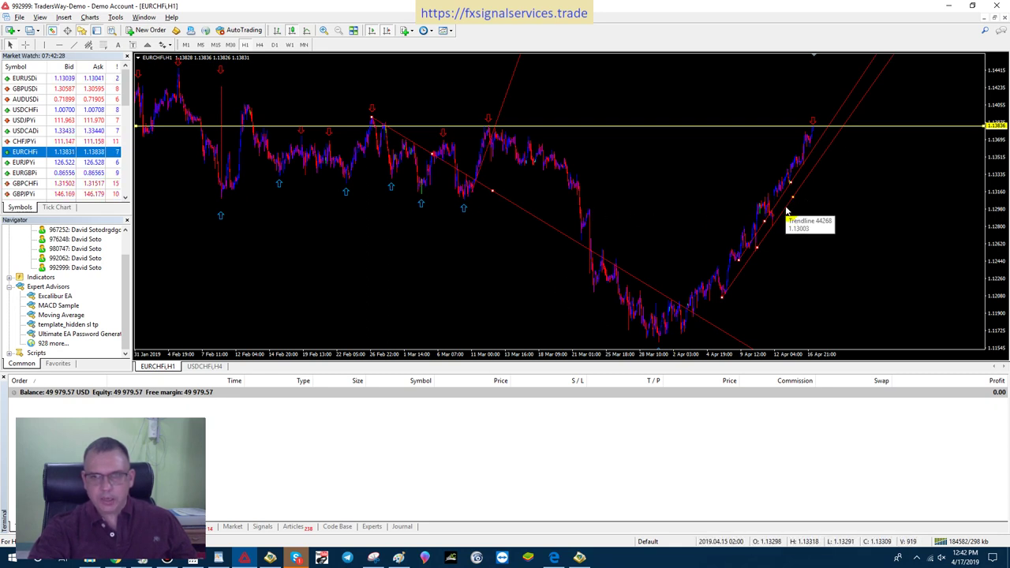
pyautogui.click(60, 45)
pyautogui.click(605, 251)
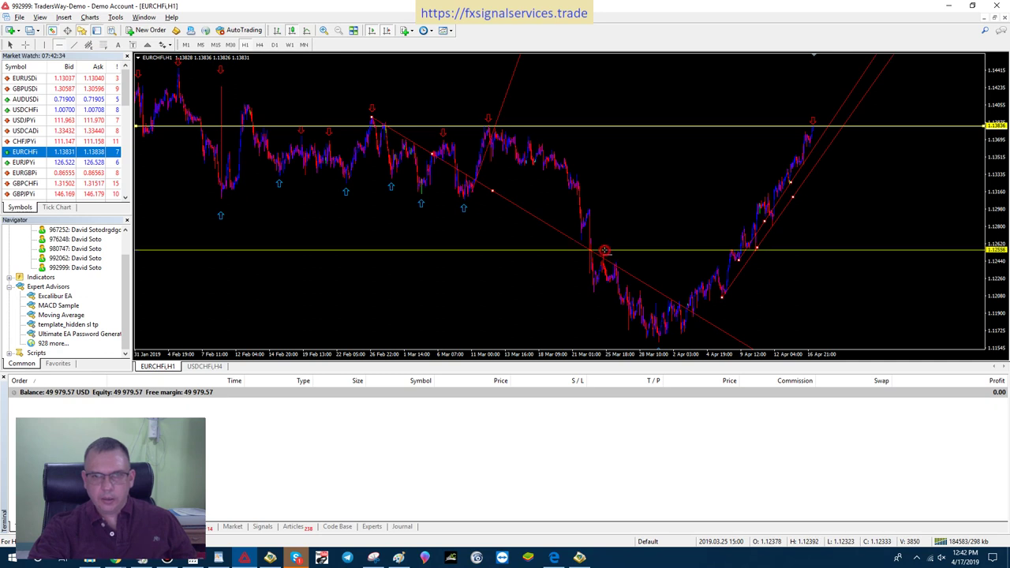
pyautogui.click(551, 323)
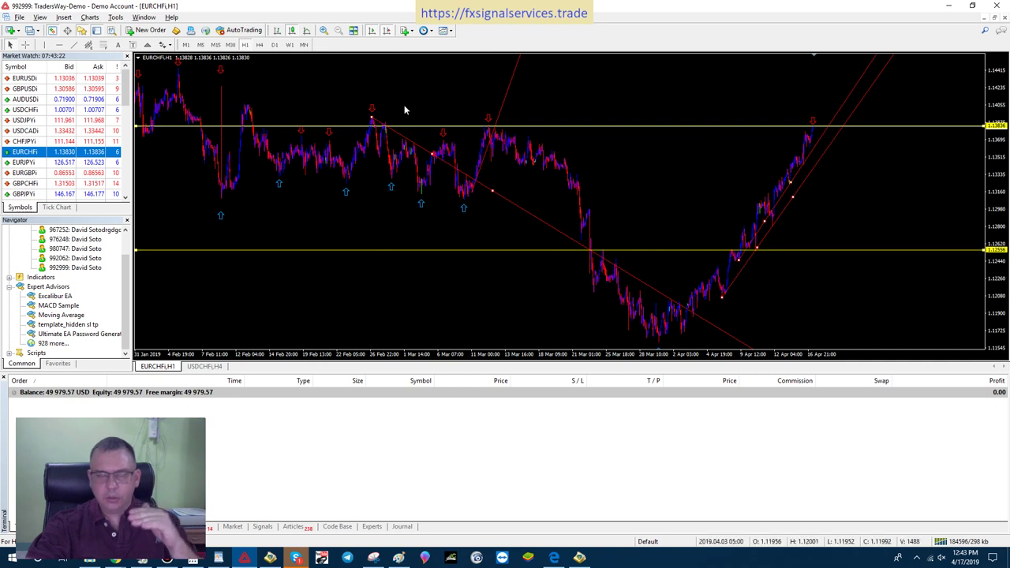
# Step: Draw a red falling trendline from the 17 April sell arrow at about 1.1383 down toward about 1.1287 beyond the latest candle
pyautogui.click(116, 45)
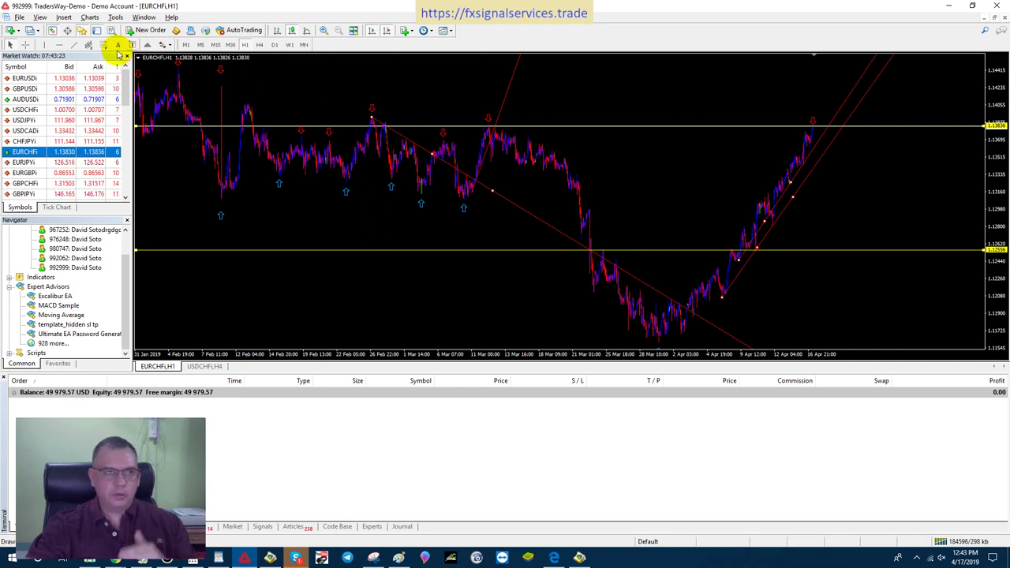
pyautogui.click(73, 44)
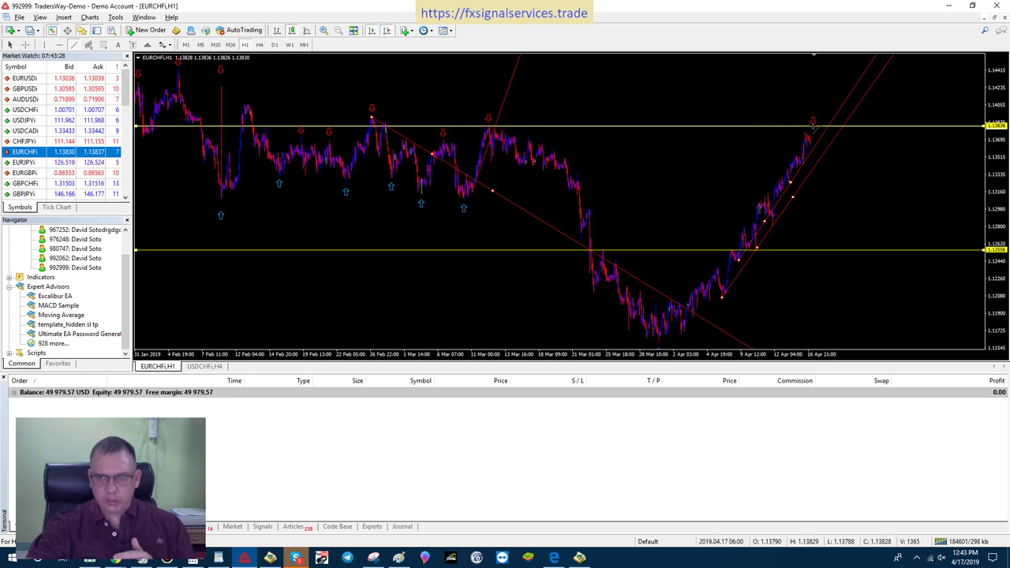
pyautogui.moveTo(814, 129); pyautogui.dragTo(865, 219)
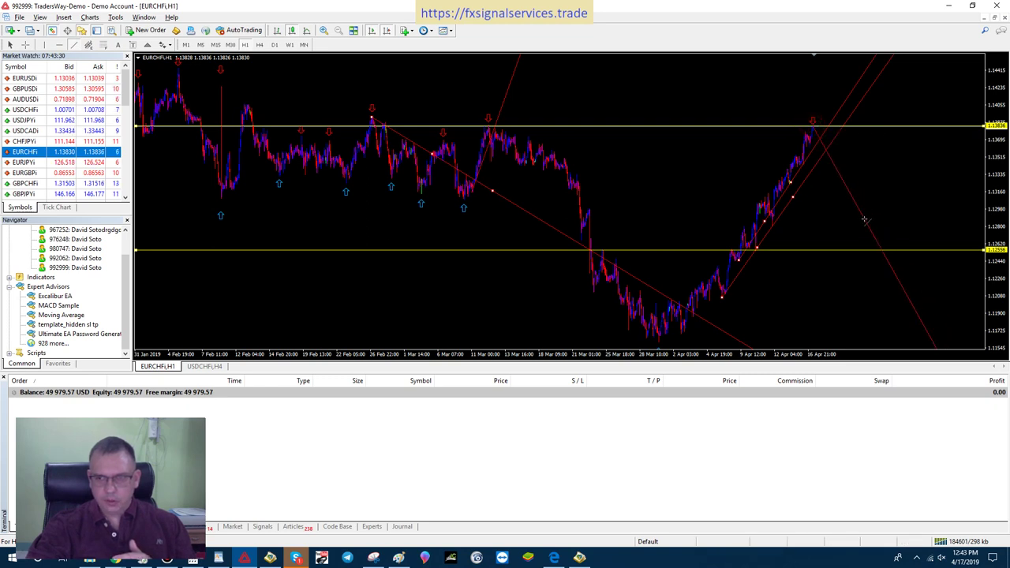
pyautogui.click(552, 323)
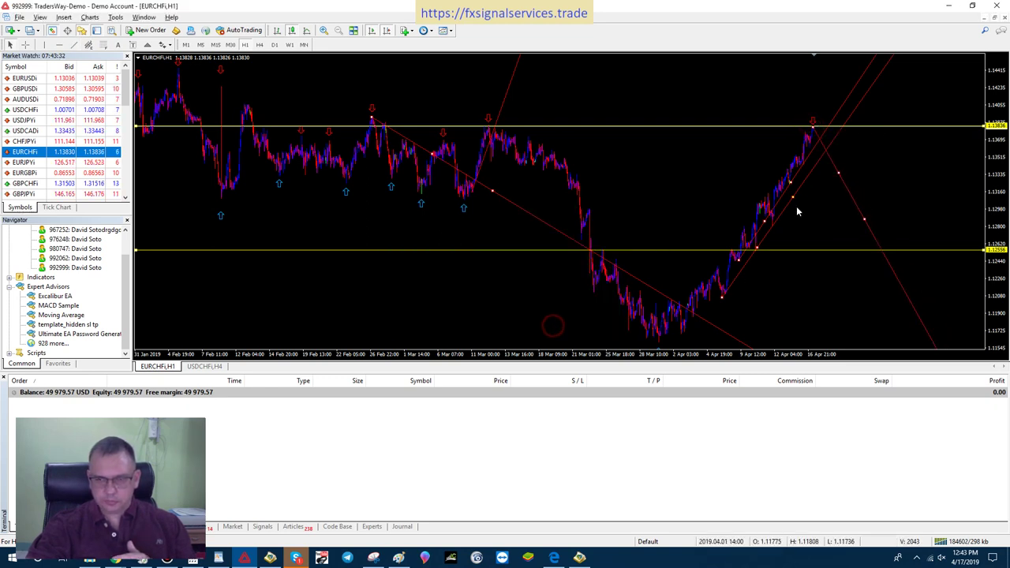